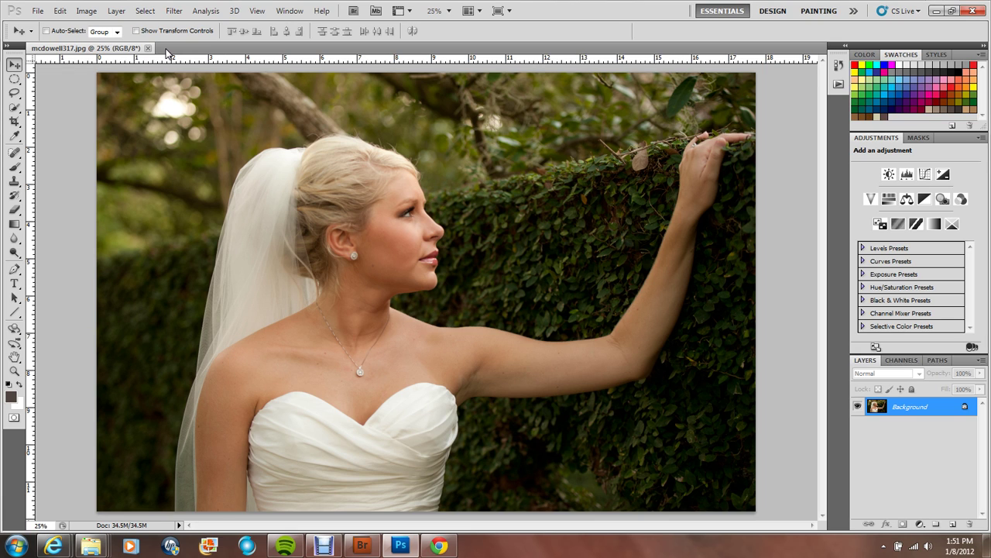
Step: Check the bride photo's current pixel dimensions in Image Size without changing anything
left_click(90, 14)
left_click(133, 101)
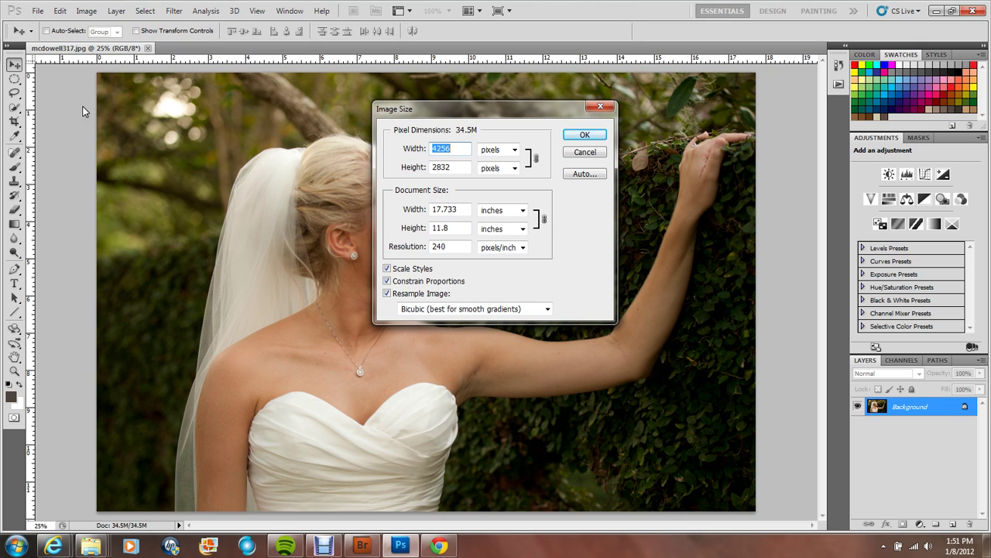
left_click(585, 136)
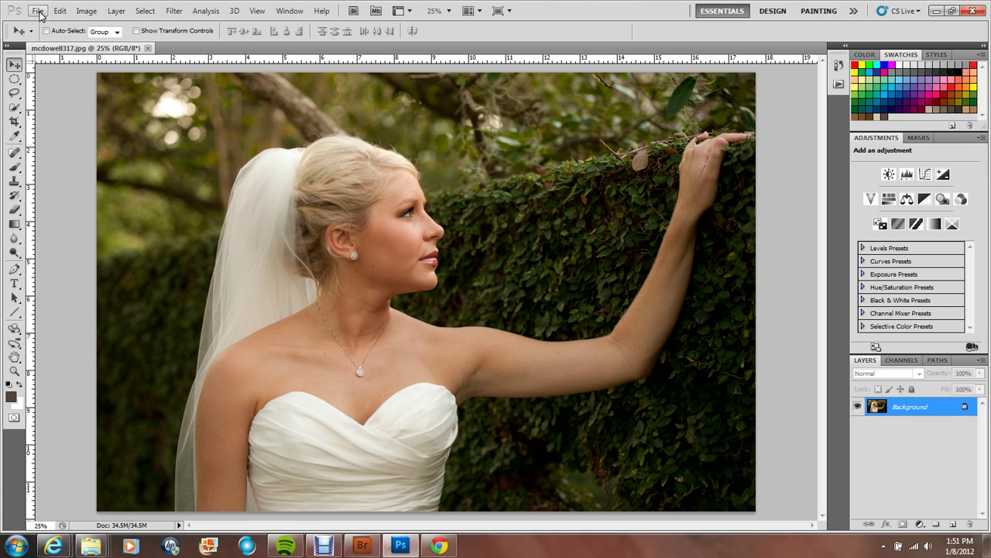
Step: Create a new white document 4450 × 3500 pixels at 300 pixels/inch
left_click(37, 11)
left_click(37, 11)
left_click(37, 11)
left_click(54, 26)
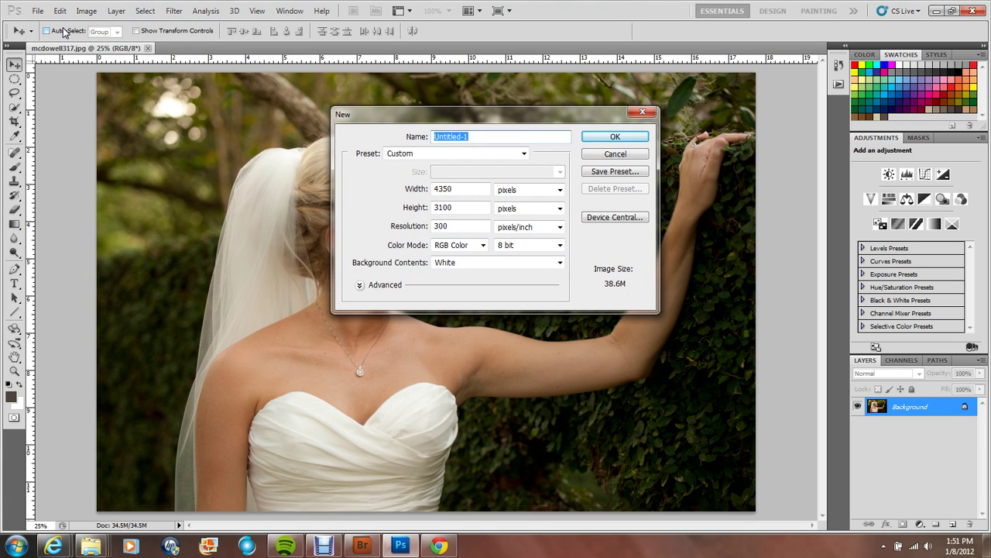
double_click(457, 186)
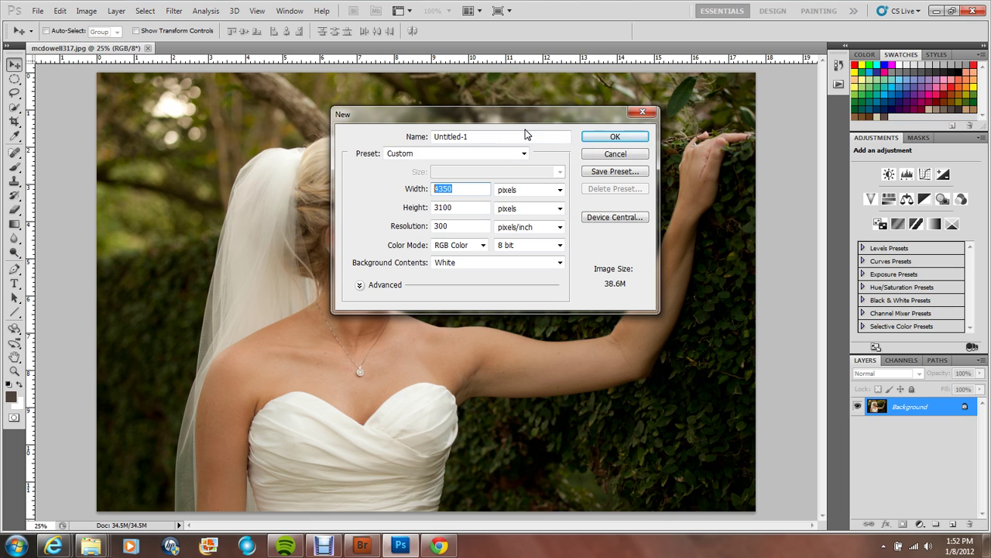
type("445")
key("Tab")
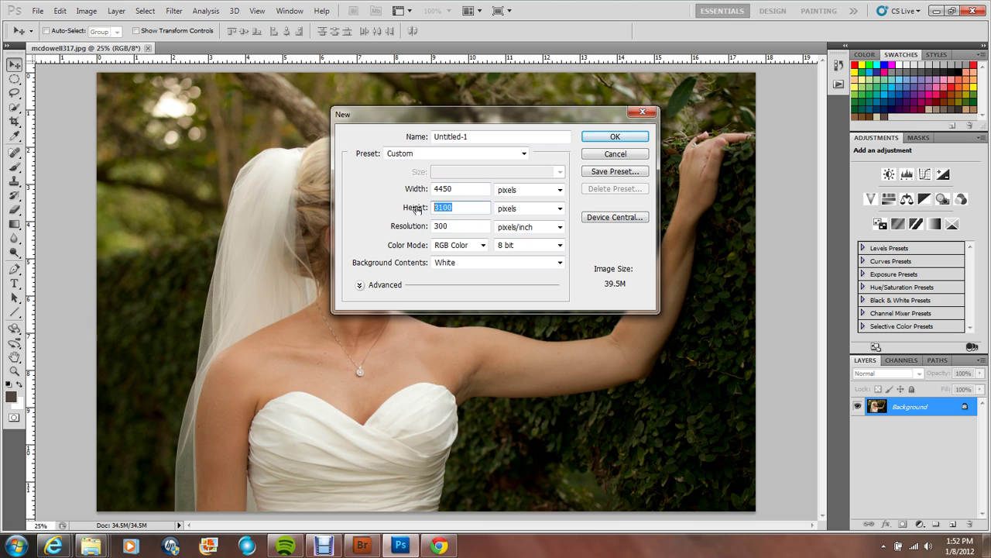
type("3")
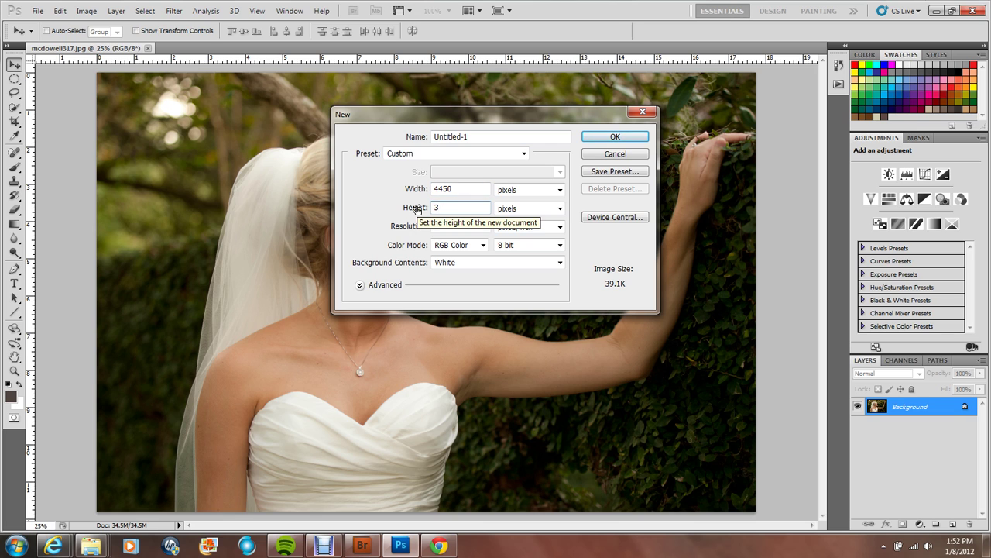
type("500")
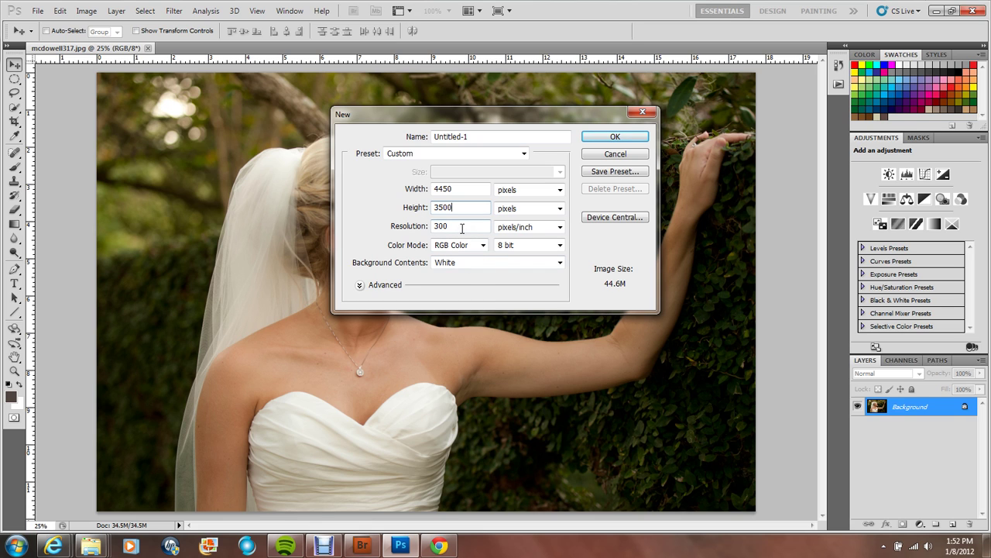
left_click(615, 138)
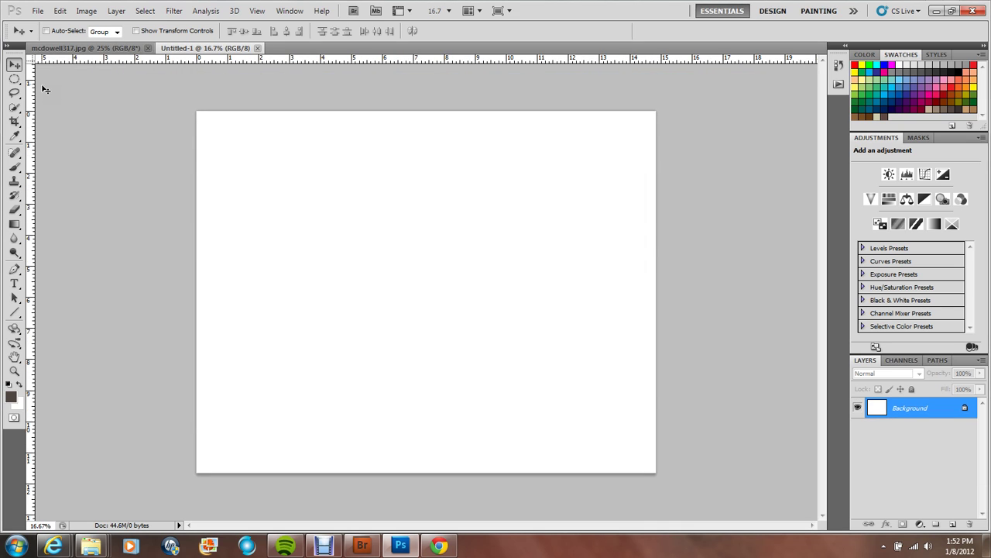
Step: Drag the bride photo onto the new canvas as Layer 1, then select the Background layer
left_click(76, 48)
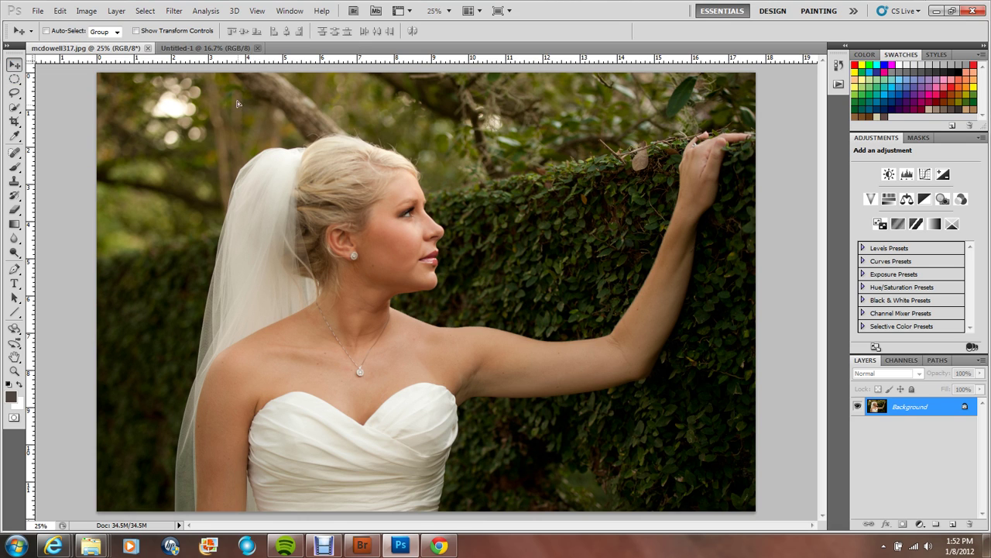
left_click_drag(220, 48, 322, 173)
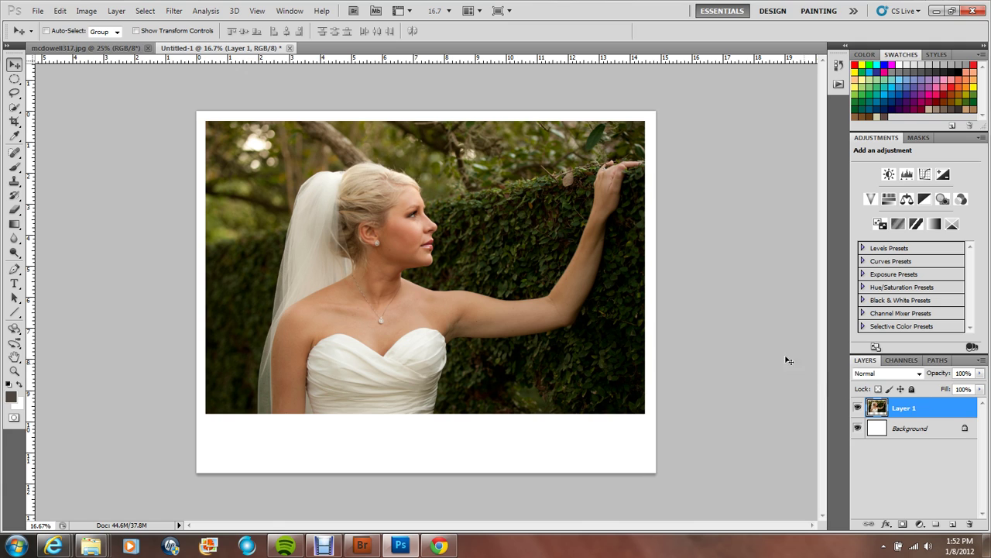
left_click(926, 429)
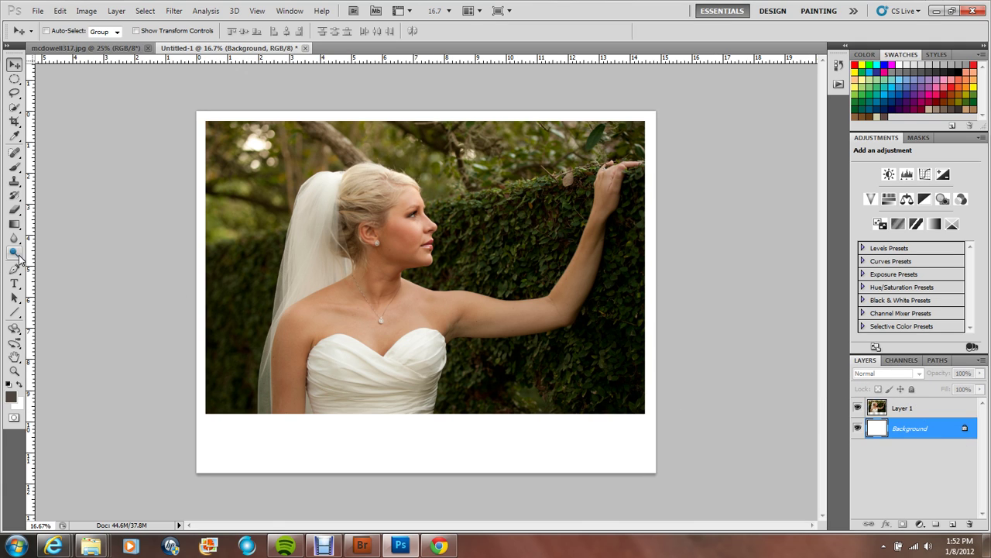
left_click(15, 285)
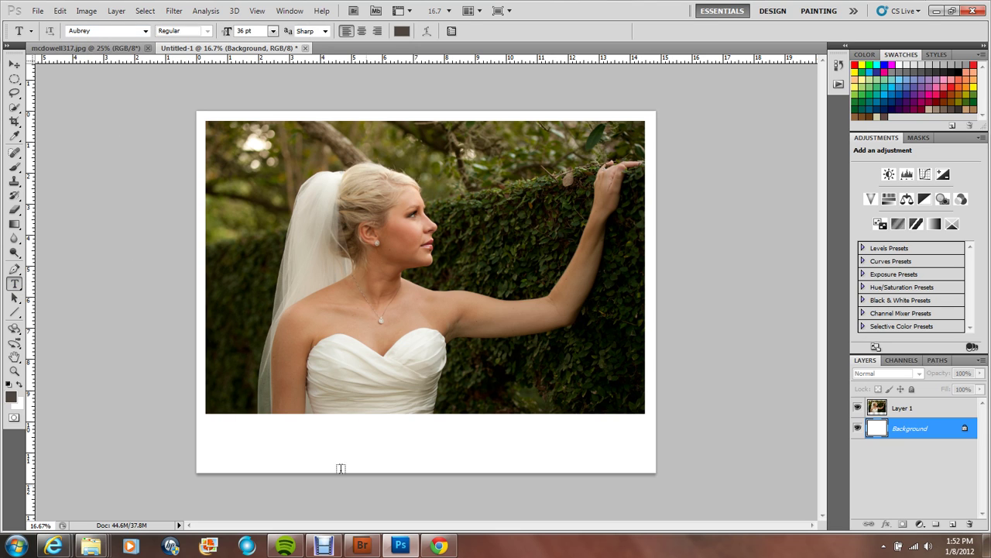
Step: Type the name text in Aubrey in the white strip below the photo
left_click(309, 446)
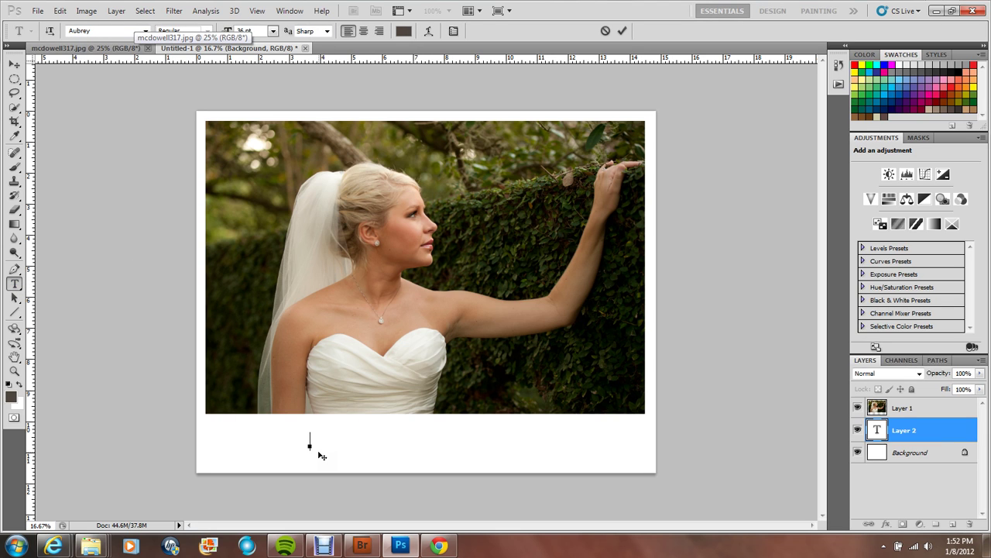
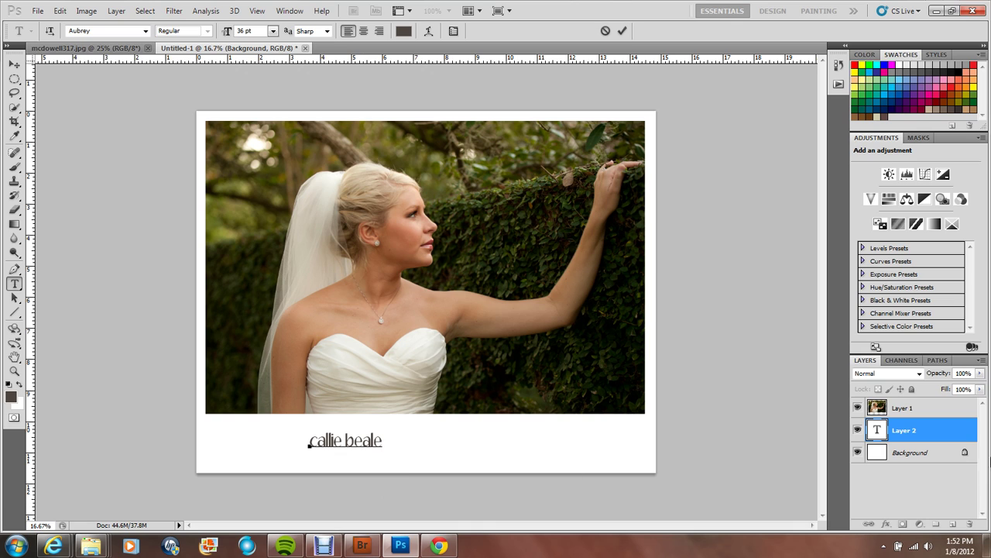
left_click(878, 431)
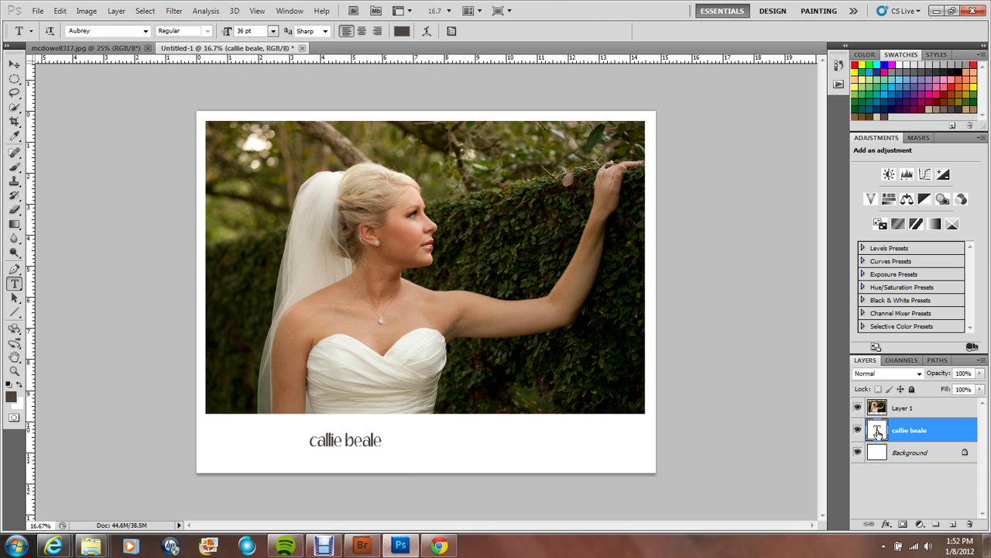
Step: Set the name text size to 58 pt
double_click(878, 432)
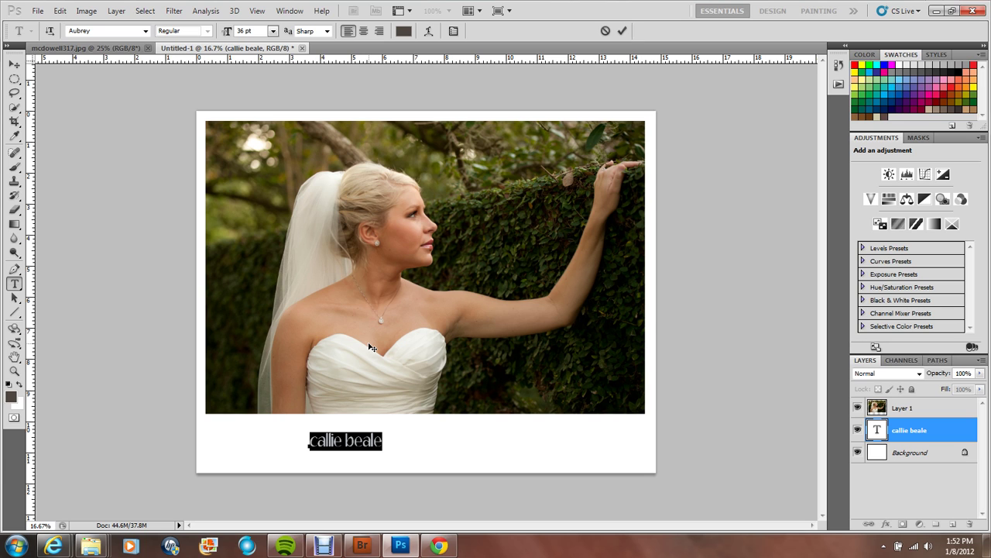
left_click(273, 31)
left_click(265, 216)
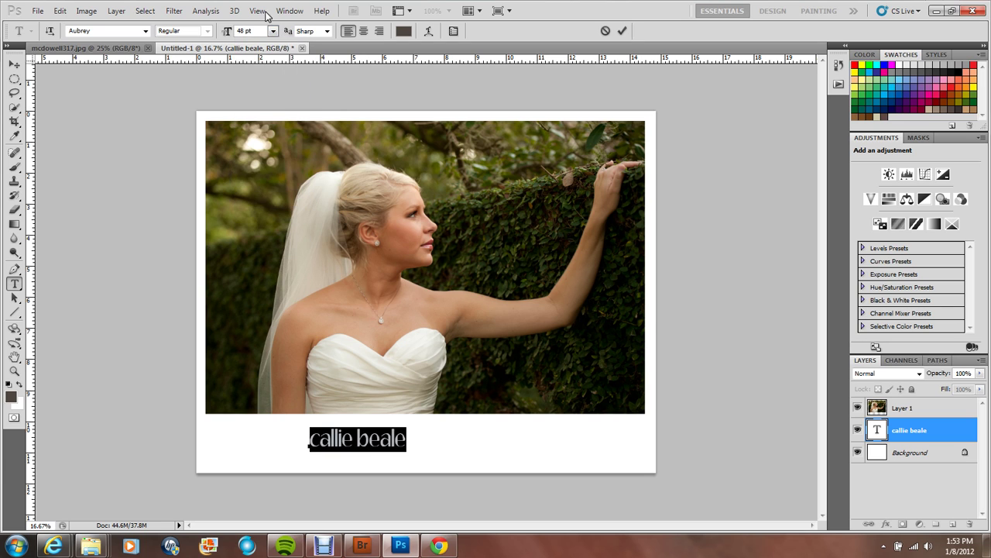
left_click(272, 31)
left_click(266, 227)
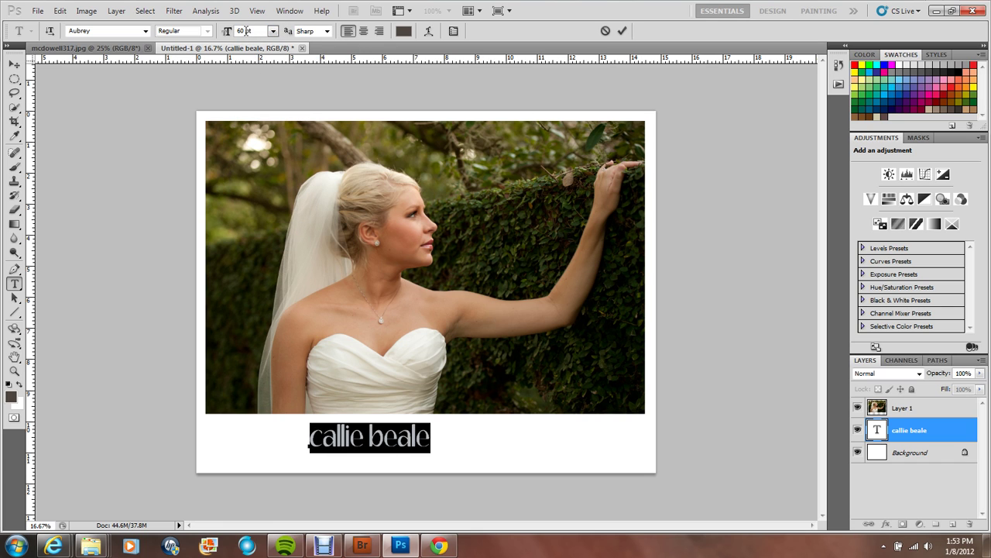
type("58")
key("Return")
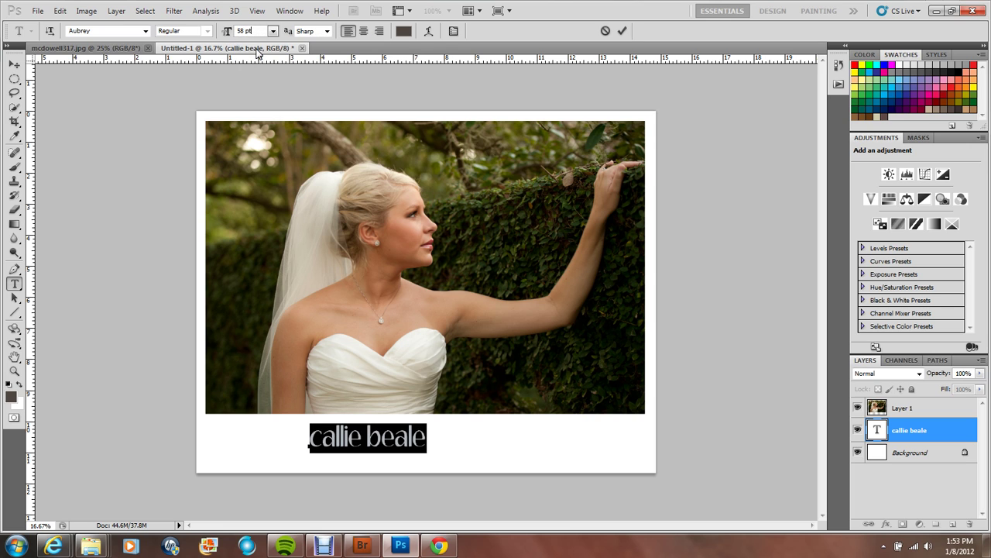
left_click(426, 436)
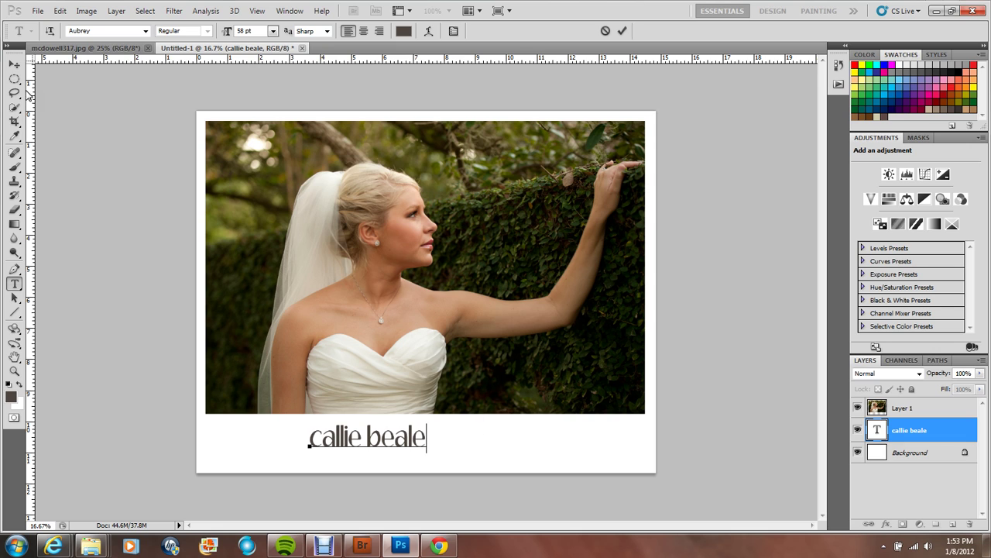
Step: Color the name text with a dark colour sampled from the photo
left_click(14, 136)
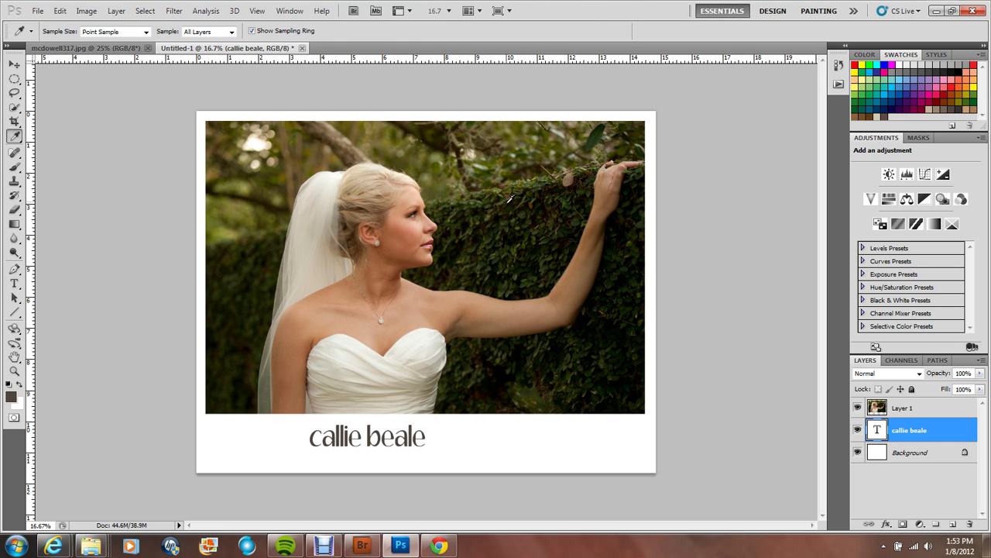
left_click(440, 130)
left_click(273, 202)
double_click(878, 430)
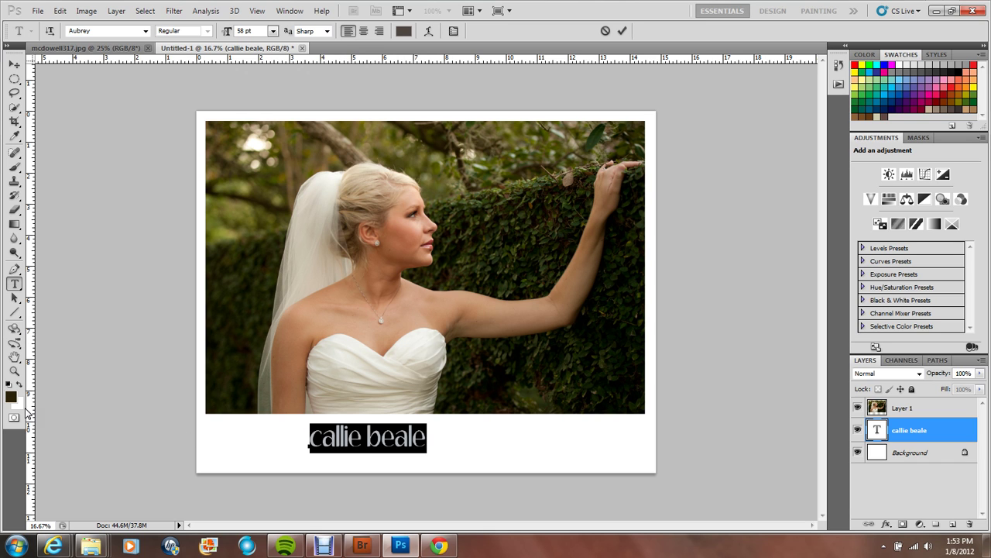
left_click(11, 397)
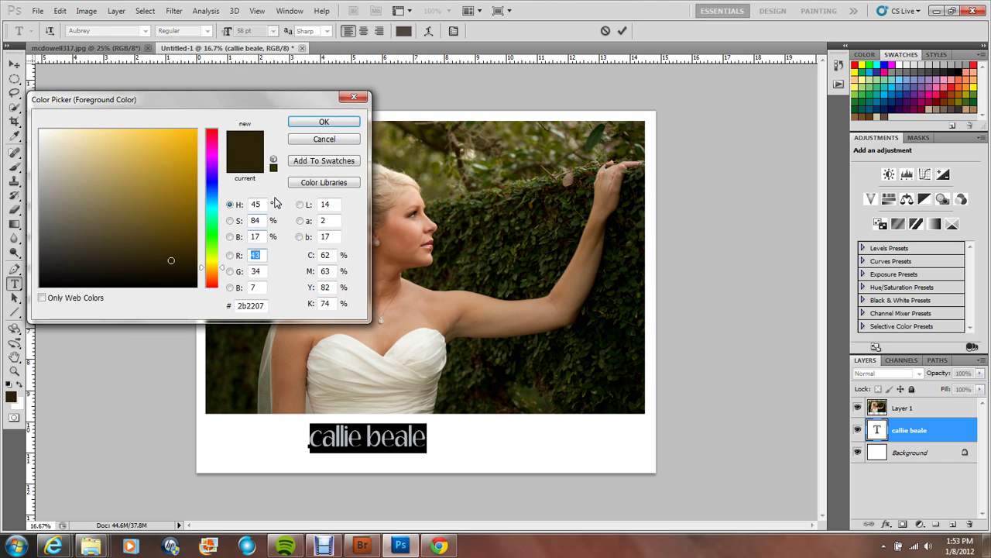
left_click(324, 124)
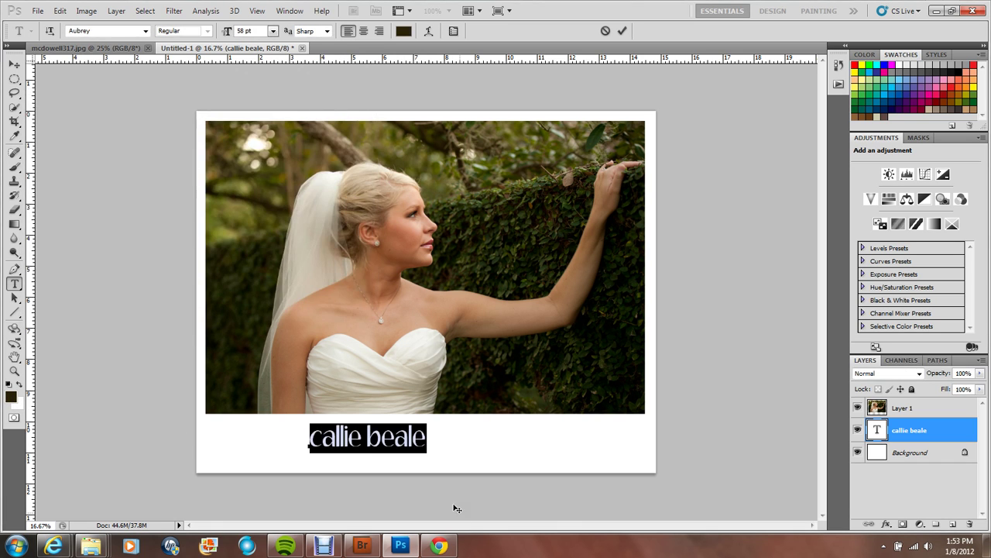
left_click(429, 441)
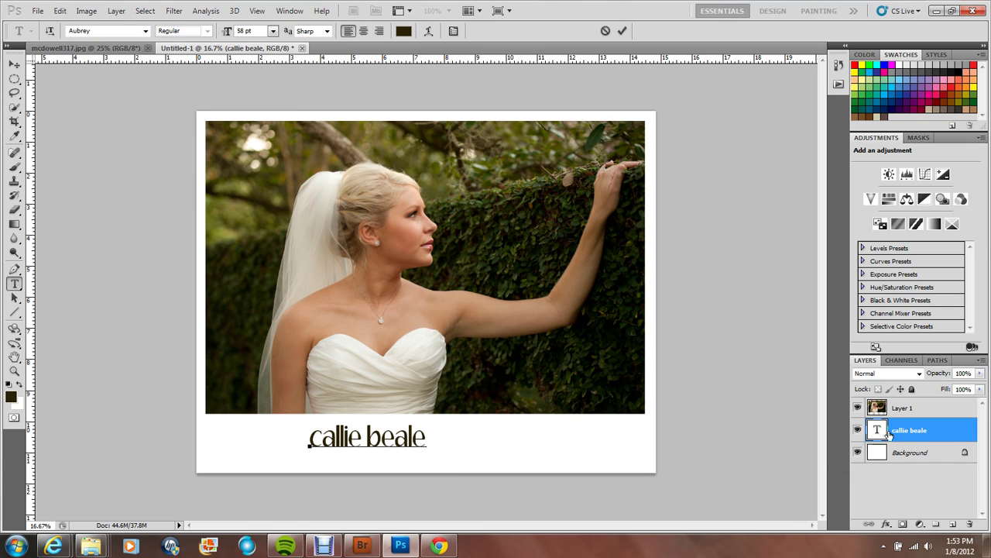
Step: Nudge the name text slightly right beneath the photo and select the Background layer
left_click(15, 63)
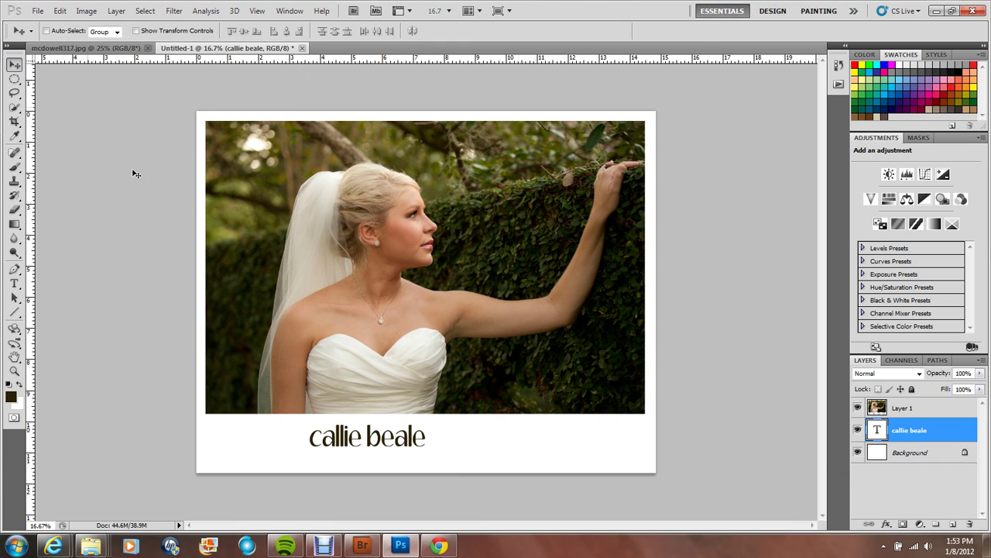
left_click_drag(360, 443, 379, 439)
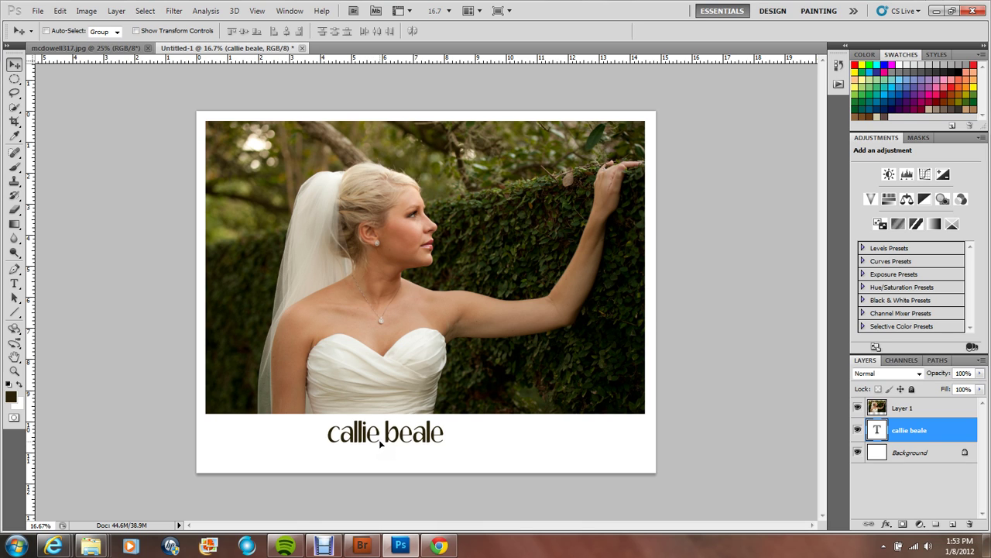
left_click(914, 455)
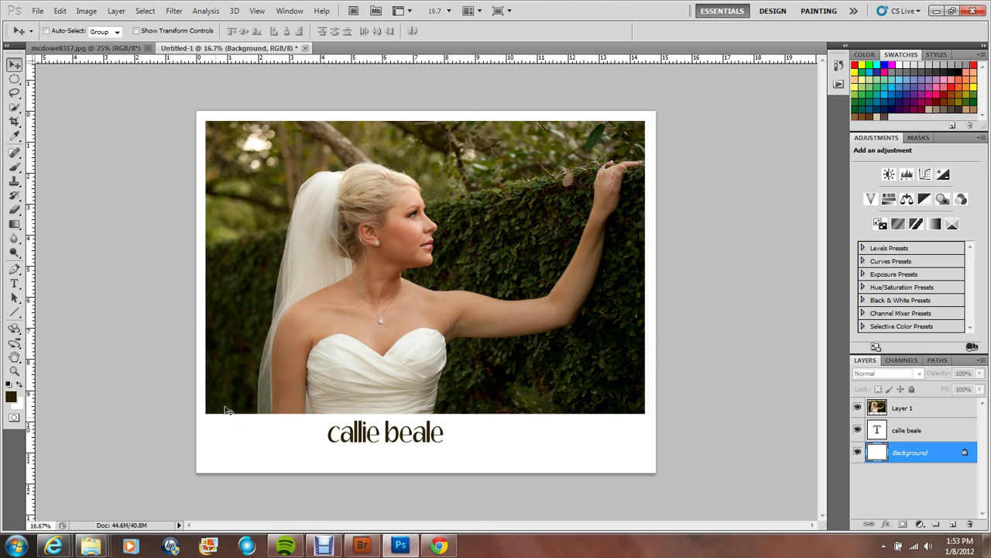
left_click(14, 283)
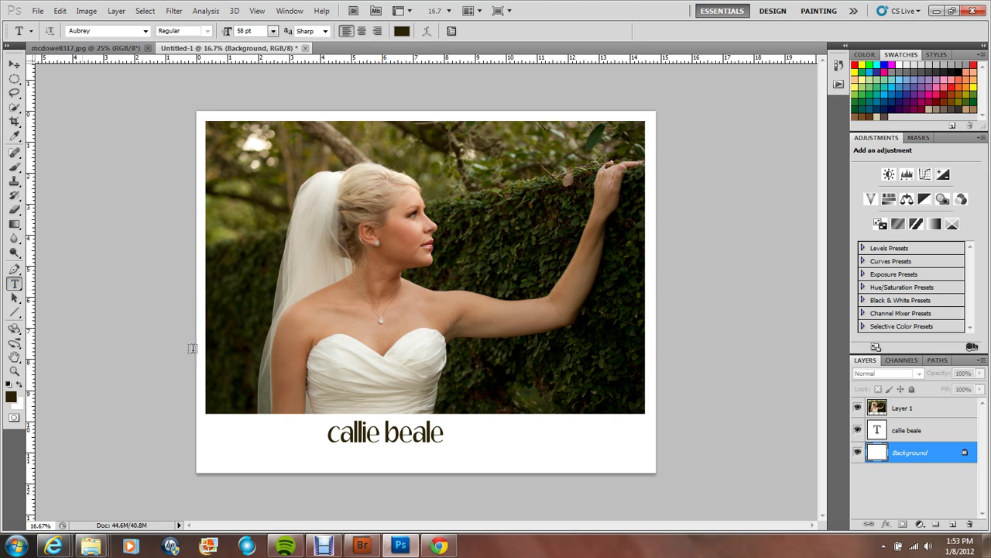
Step: Add a 'photography' line in 36 pt Kozuka Gothic Pro below the name
left_click(406, 462)
type("p")
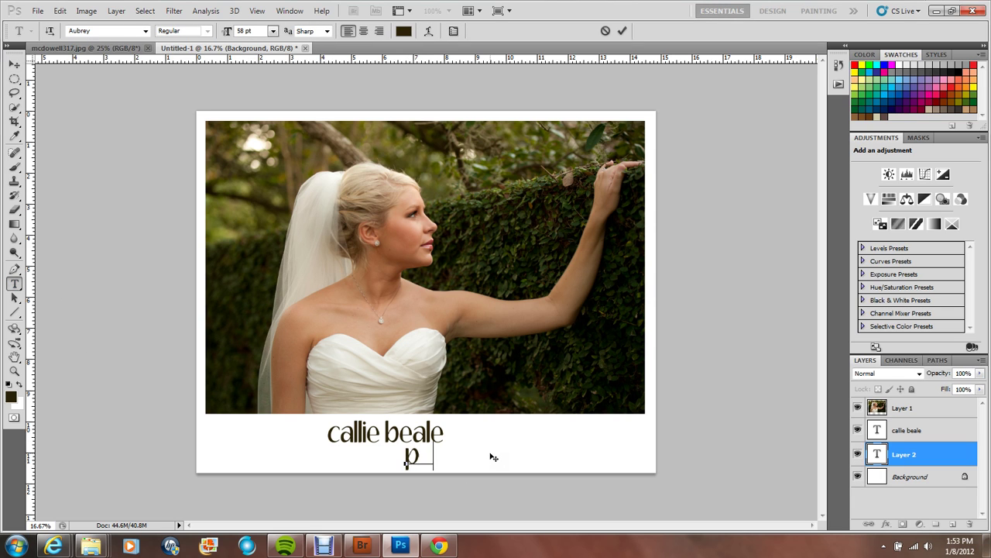
type("hotography")
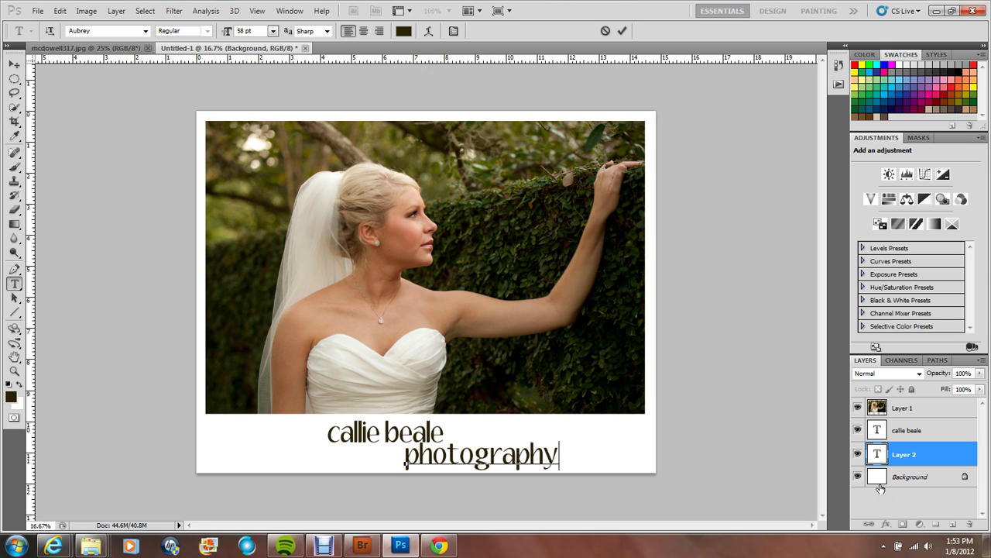
double_click(878, 454)
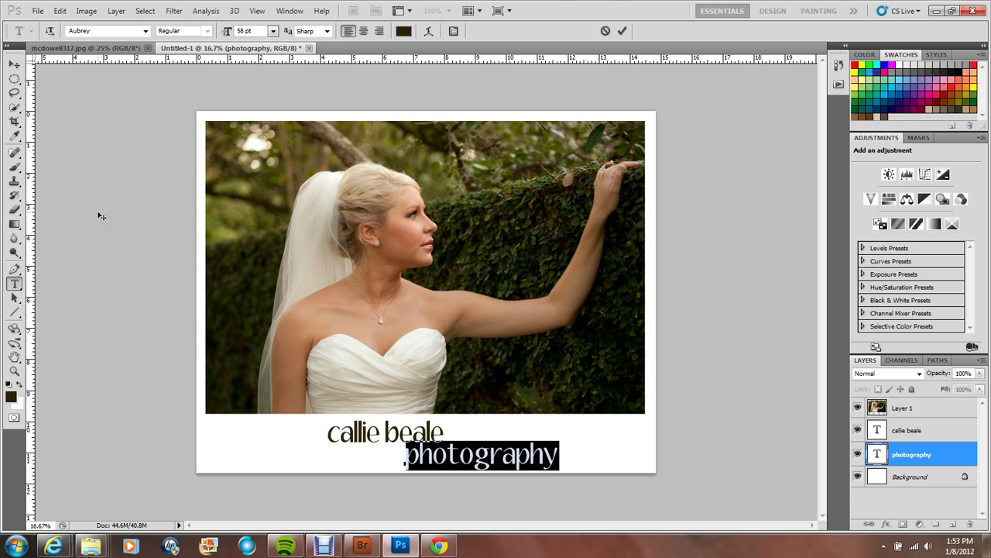
left_click(145, 30)
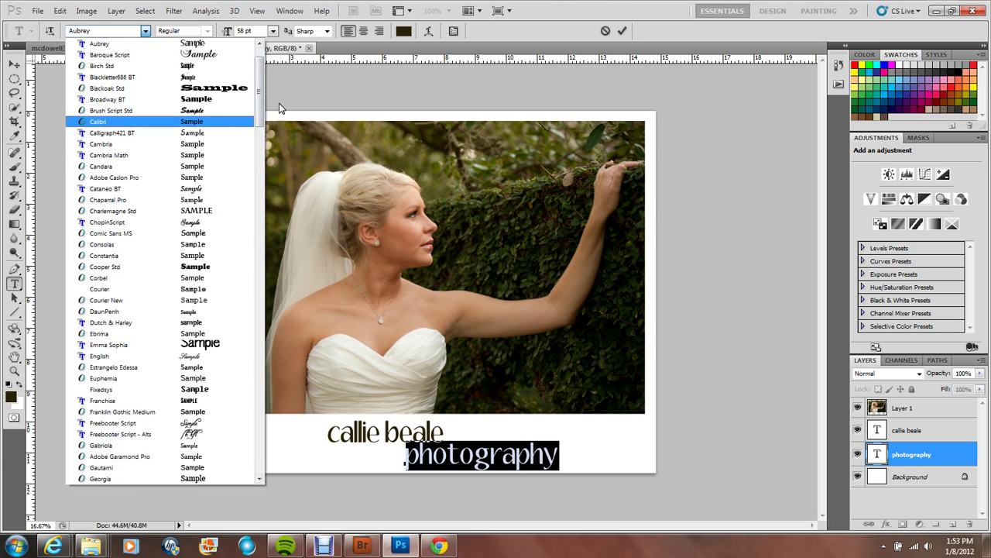
left_click_drag(259, 93, 256, 326)
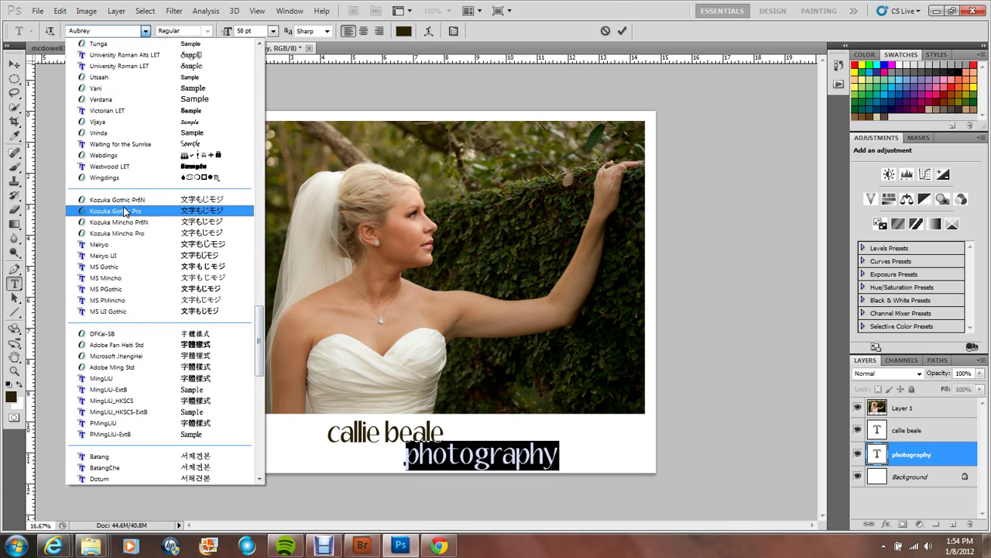
left_click(121, 219)
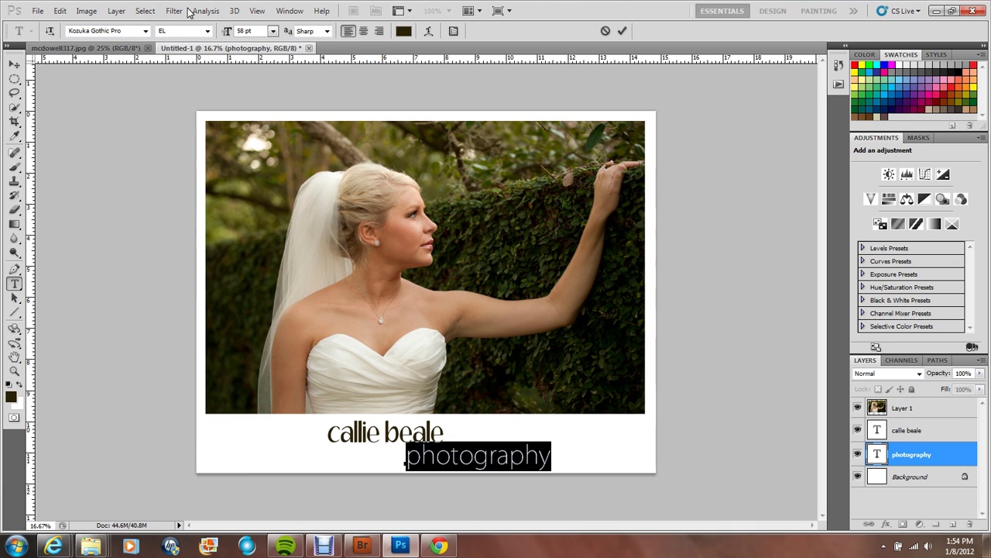
left_click(273, 31)
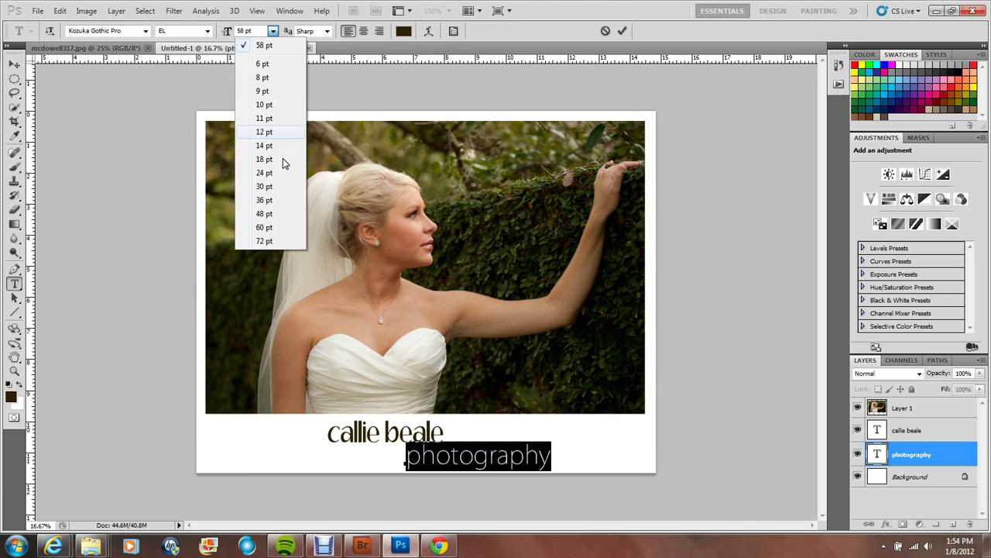
left_click(272, 201)
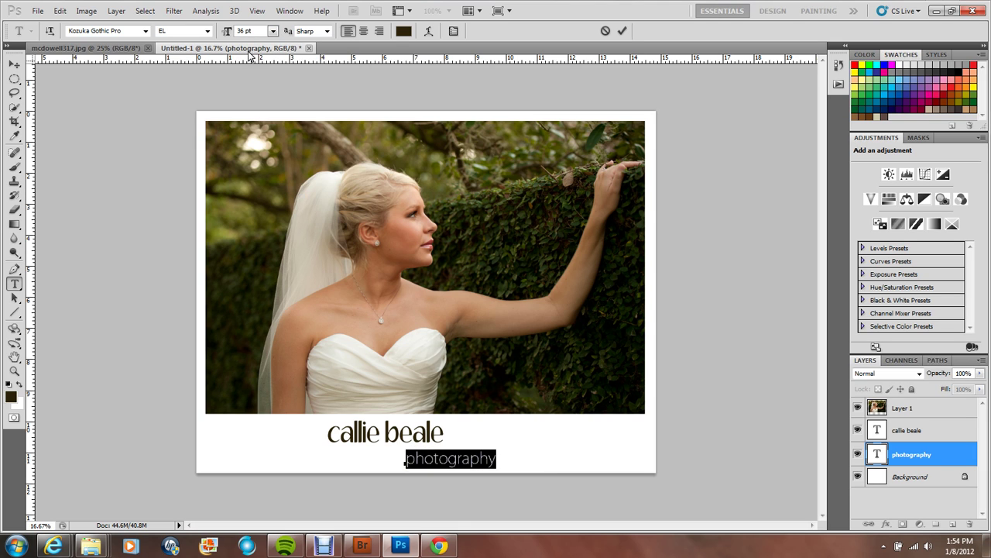
Step: Enlarge the name text from 58 to 68 pt and shift it slightly right and down
double_click(878, 432)
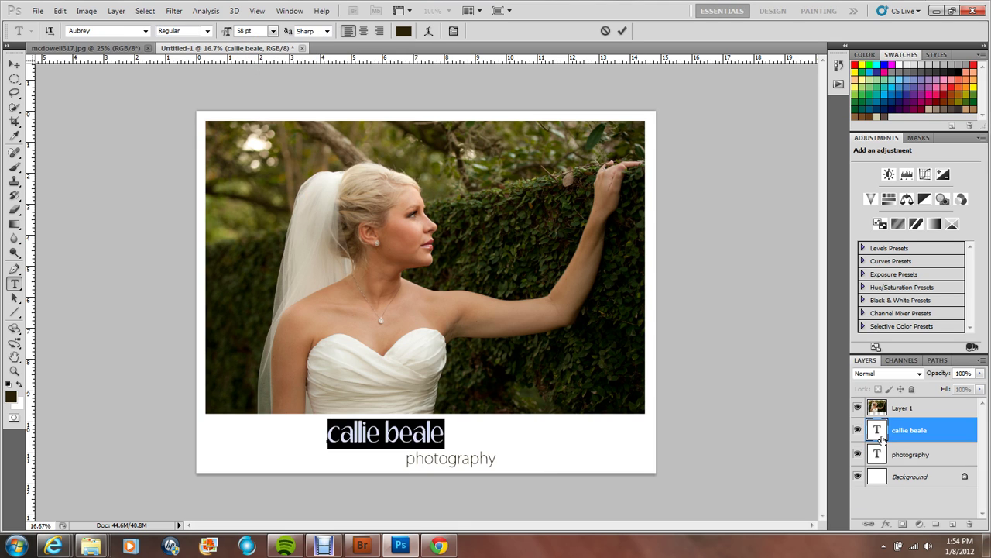
left_click(226, 30)
left_click_drag(226, 30, 232, 30)
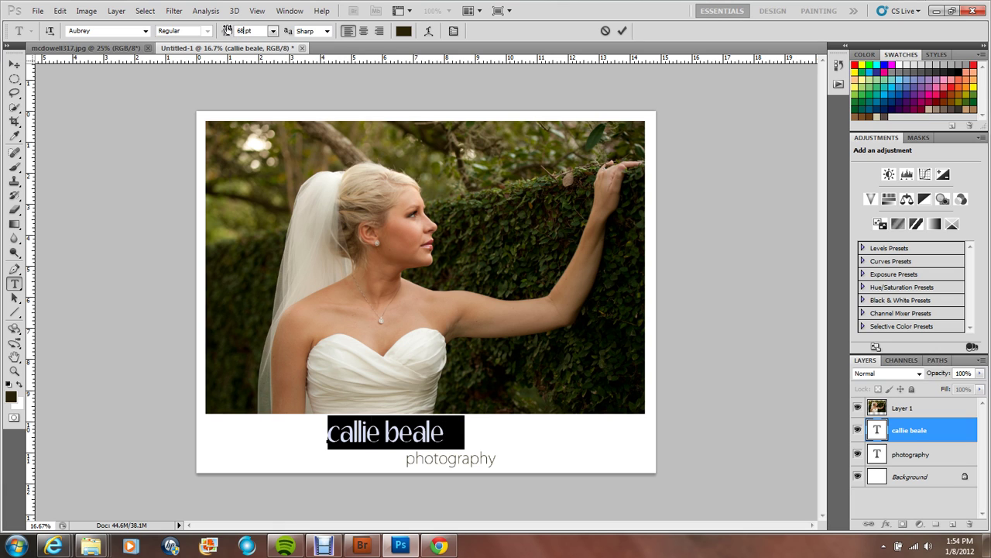
left_click_drag(382, 453, 386, 459)
double_click(876, 452)
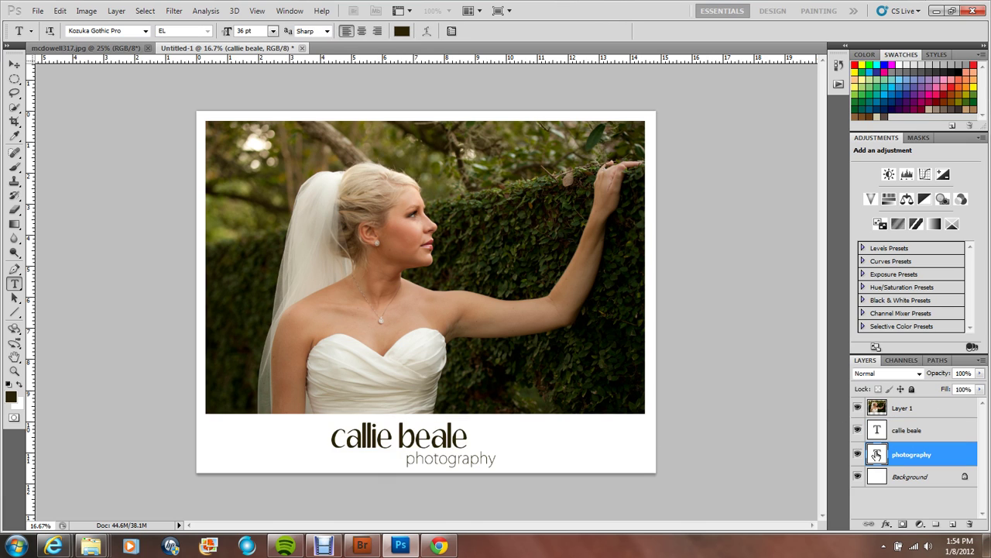
Step: Sample a dark green from the foliage, then a tan tone for the photography text
left_click(13, 137)
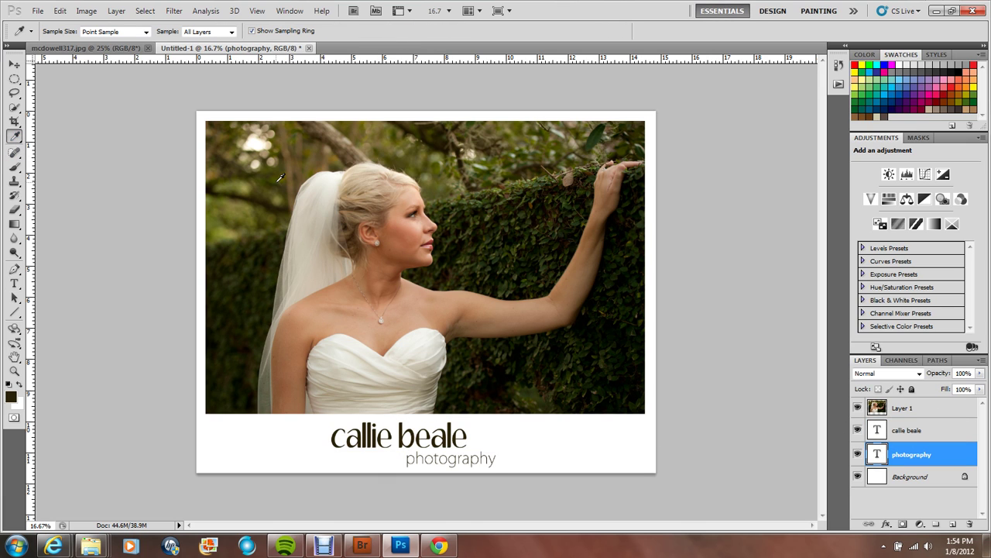
left_click_drag(276, 179, 282, 187)
left_click(10, 402)
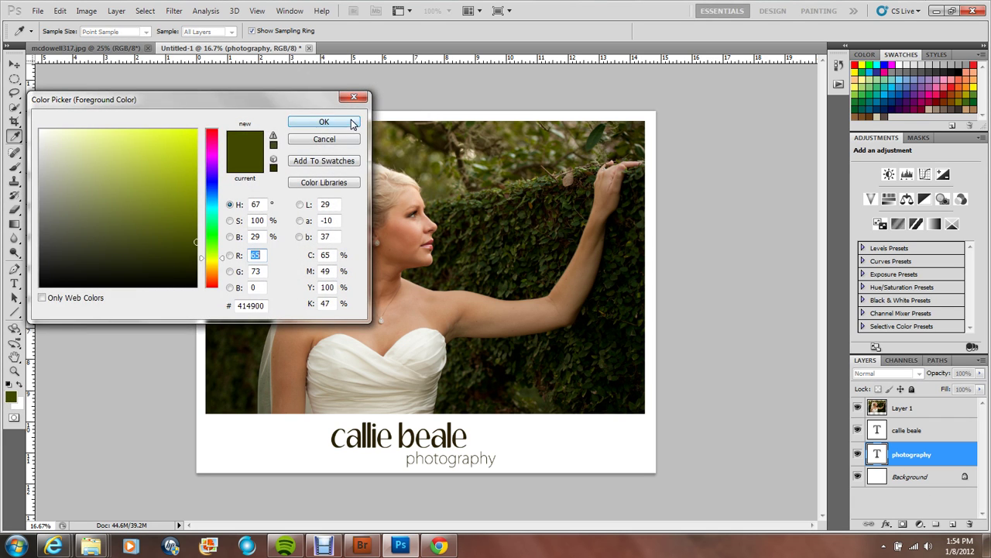
left_click(355, 124)
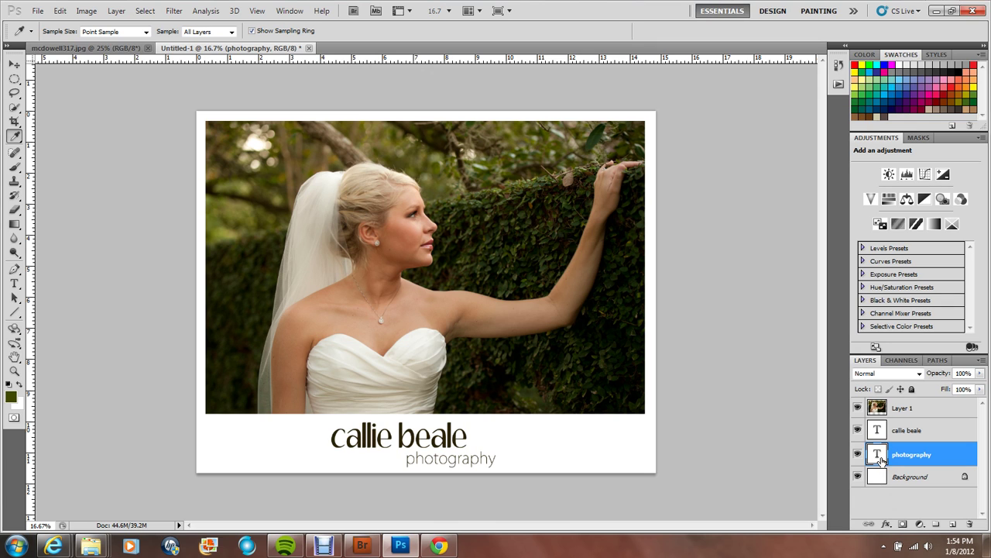
double_click(879, 457)
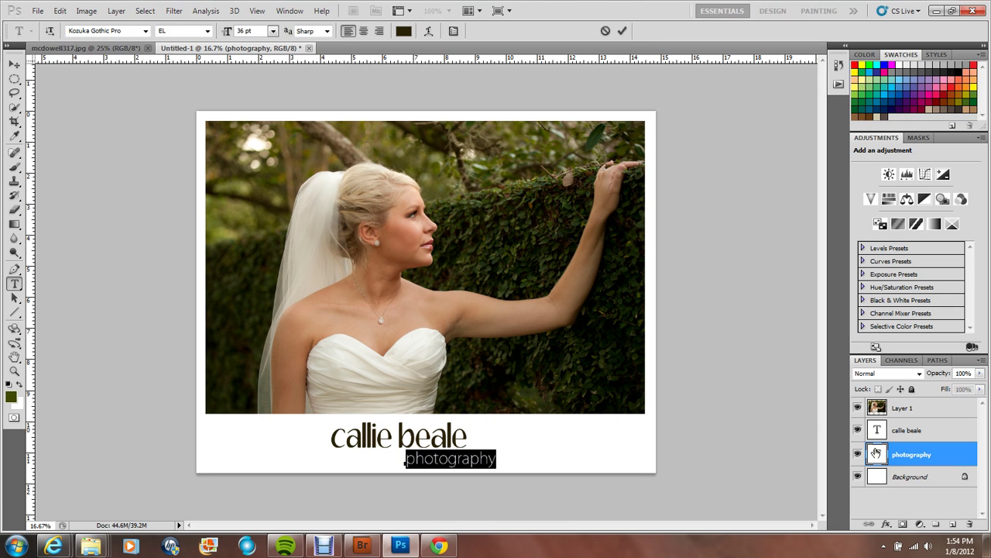
left_click(14, 136)
left_click(343, 141)
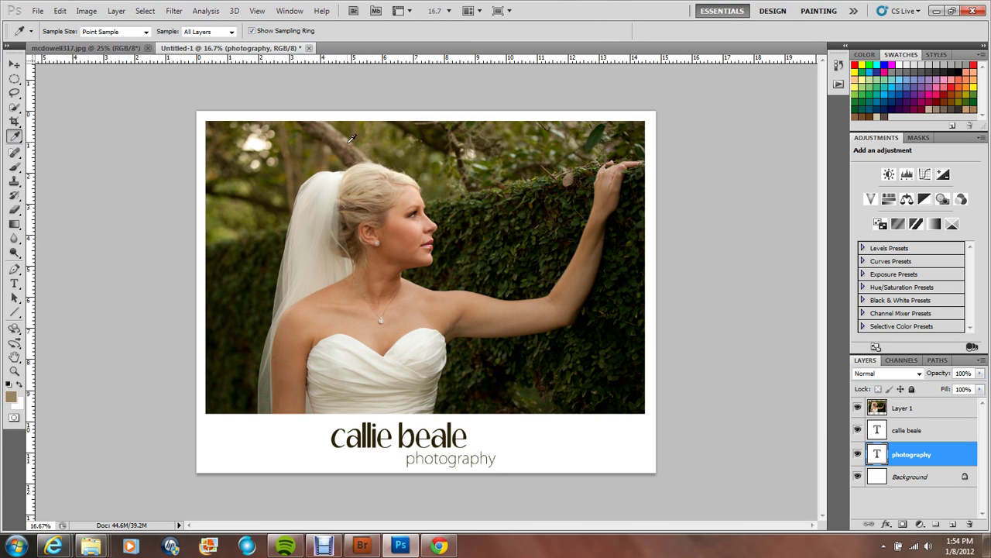
Step: Select the name text and sample several dark brown and tan tones near the branch
left_click(882, 432)
double_click(881, 432)
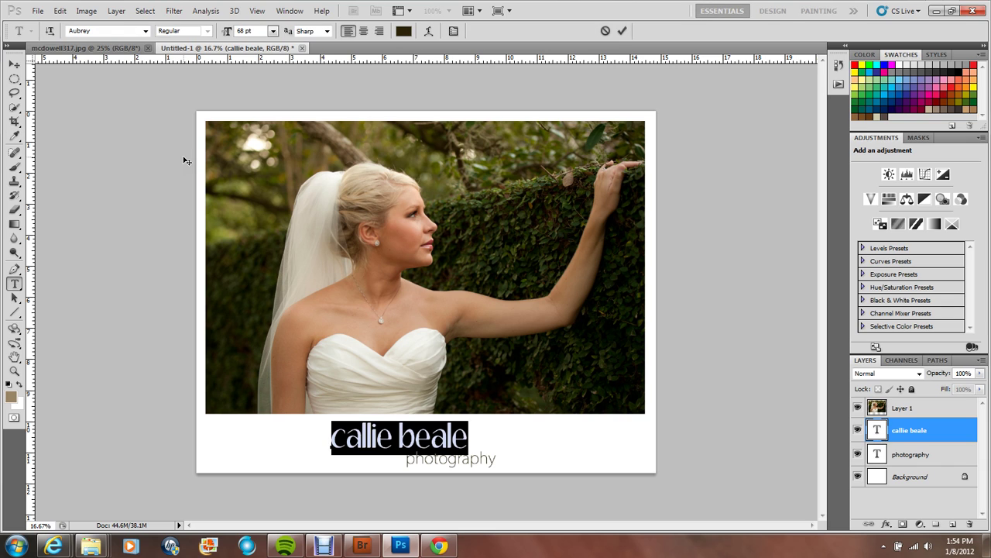
left_click(14, 136)
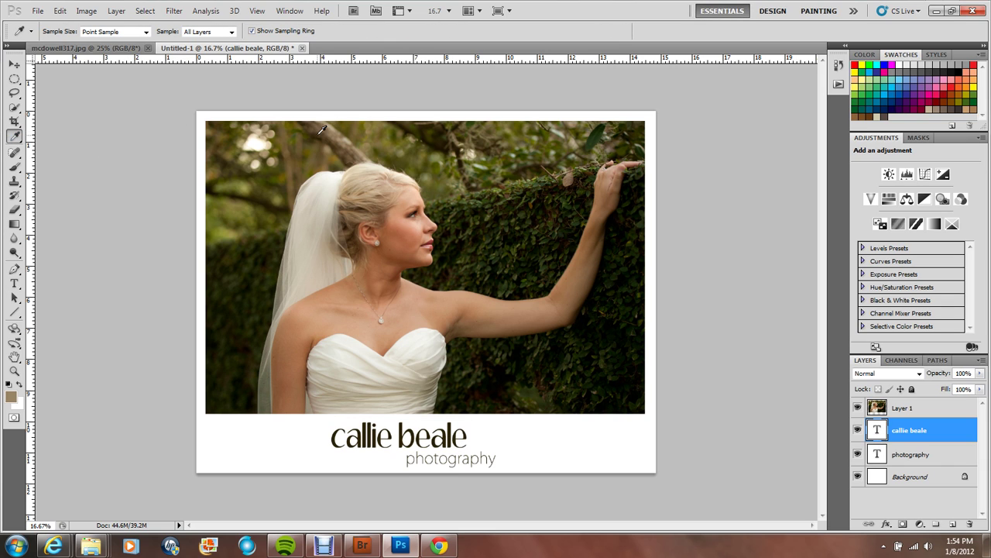
left_click(322, 130)
left_click(335, 130)
left_click(321, 125)
double_click(882, 432)
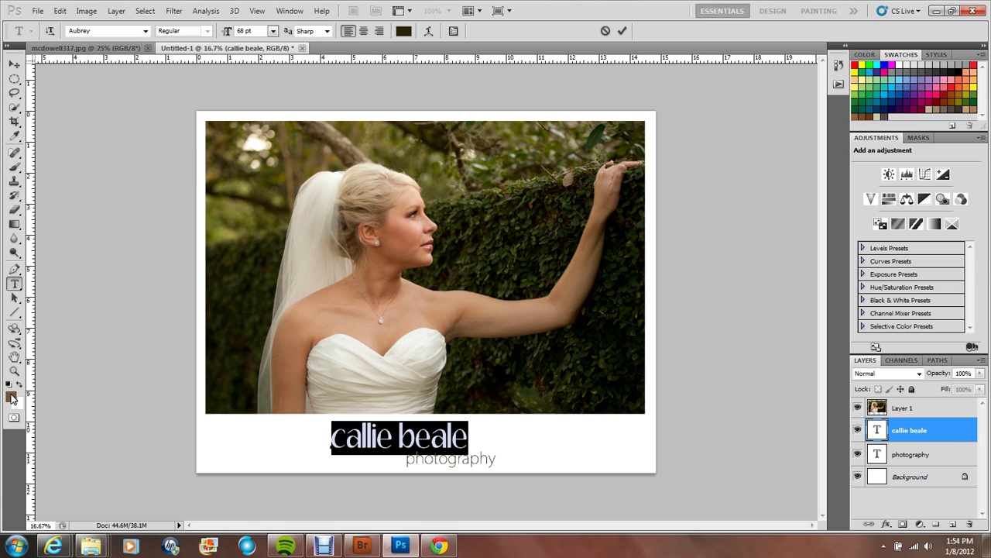
Step: Try brown tones sampled from the photo on the name text, previewing each
left_click(11, 397)
left_click(324, 123)
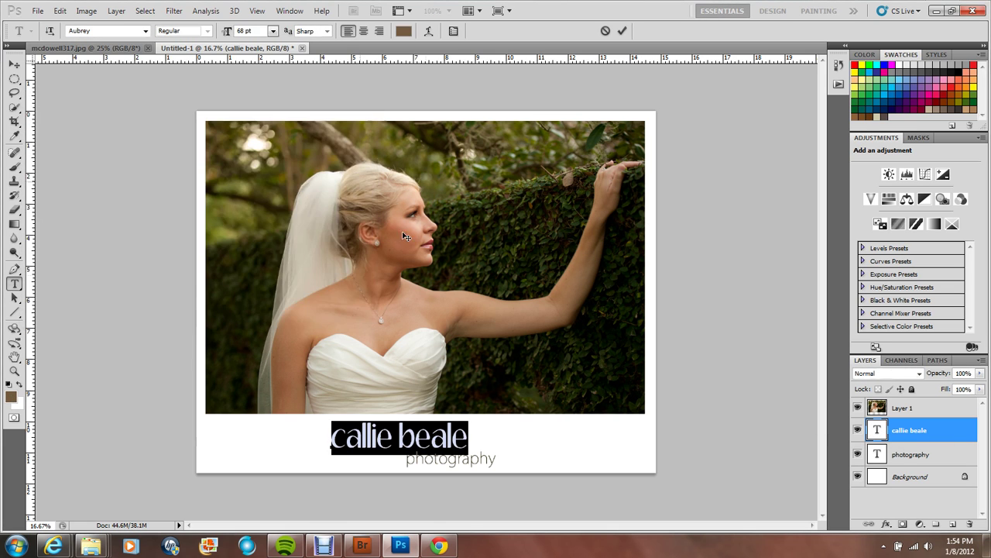
left_click(475, 447)
double_click(877, 432)
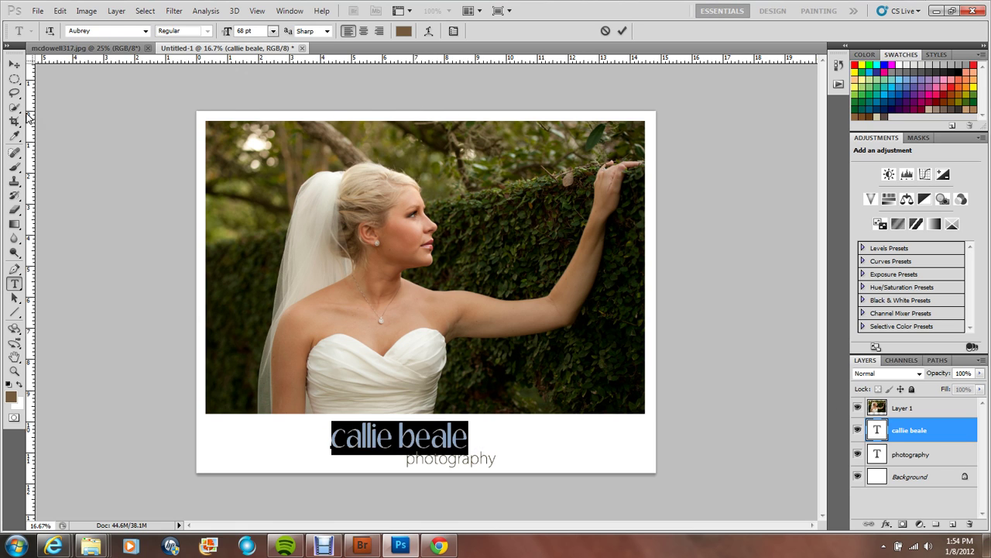
left_click(14, 136)
left_click(324, 131)
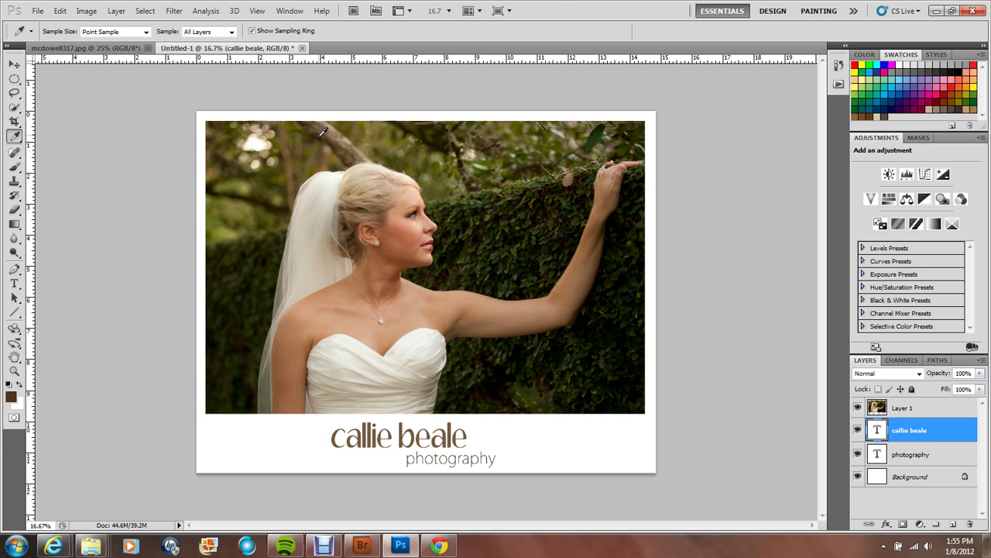
double_click(877, 430)
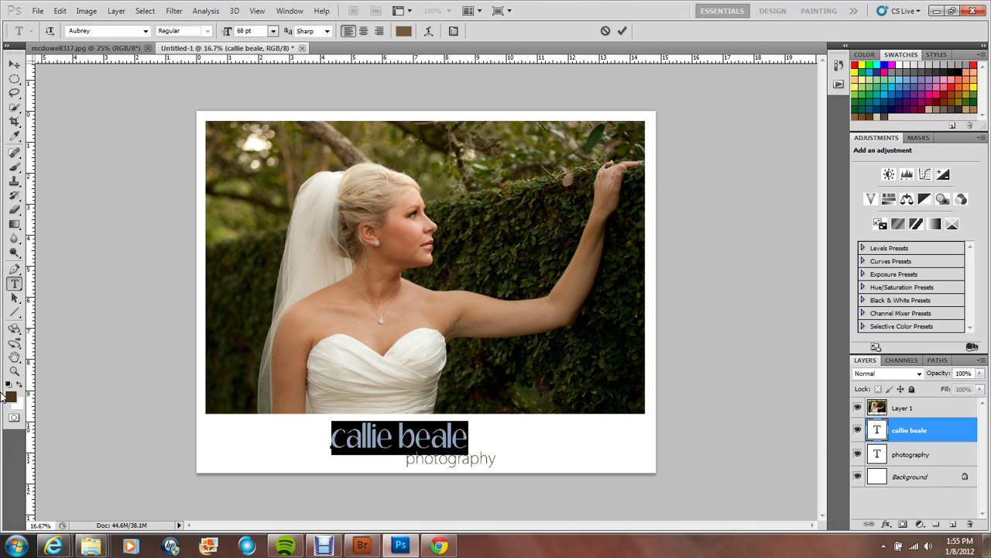
left_click(11, 397)
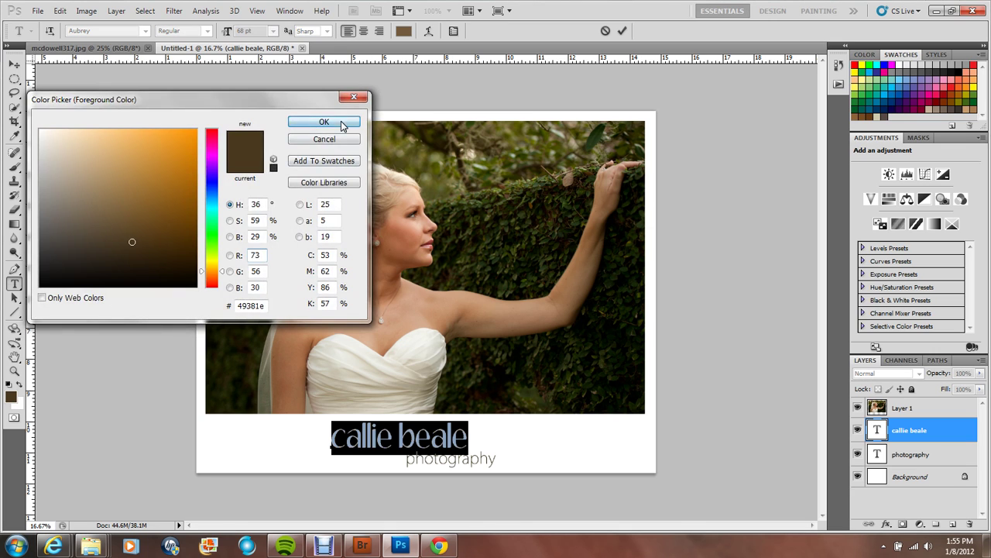
left_click(341, 122)
left_click(469, 440)
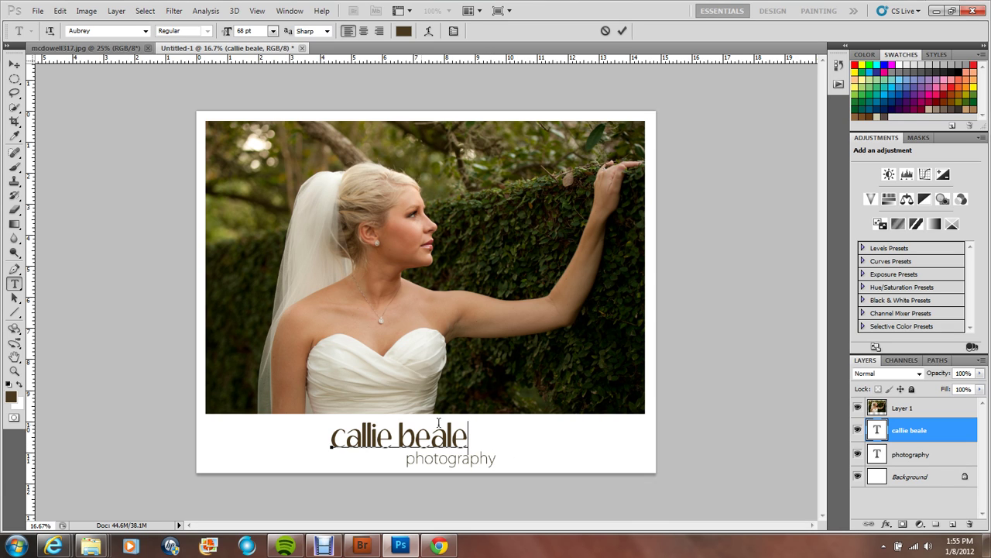
Step: Recolour the name text dark olive green (#383c01) sampled from the foliage
left_click(13, 137)
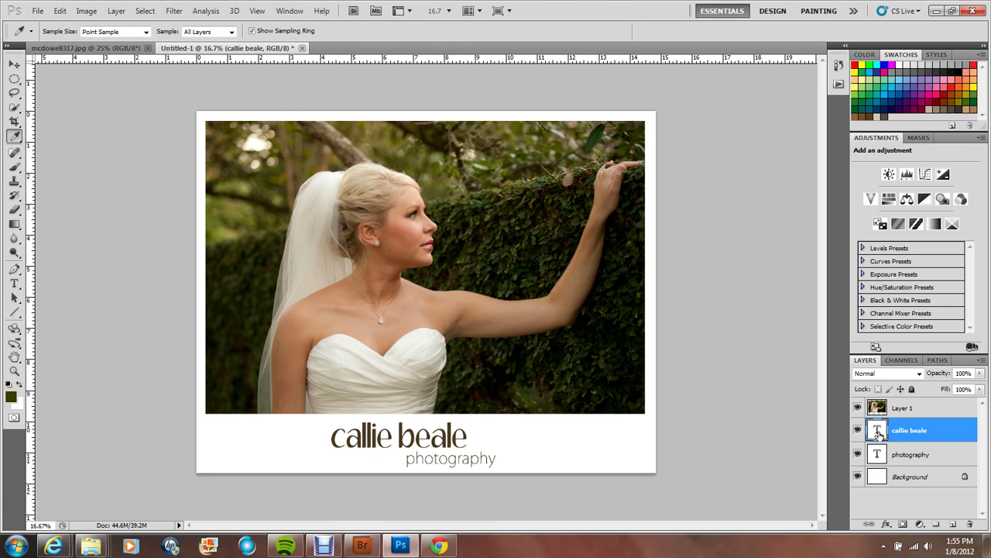
double_click(883, 437)
left_click(10, 397)
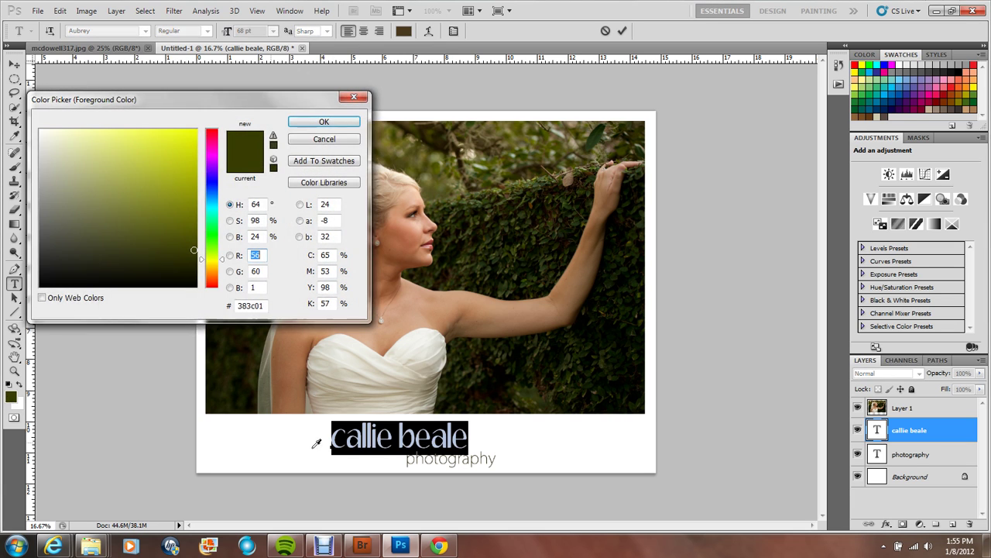
left_click(327, 122)
left_click(471, 438)
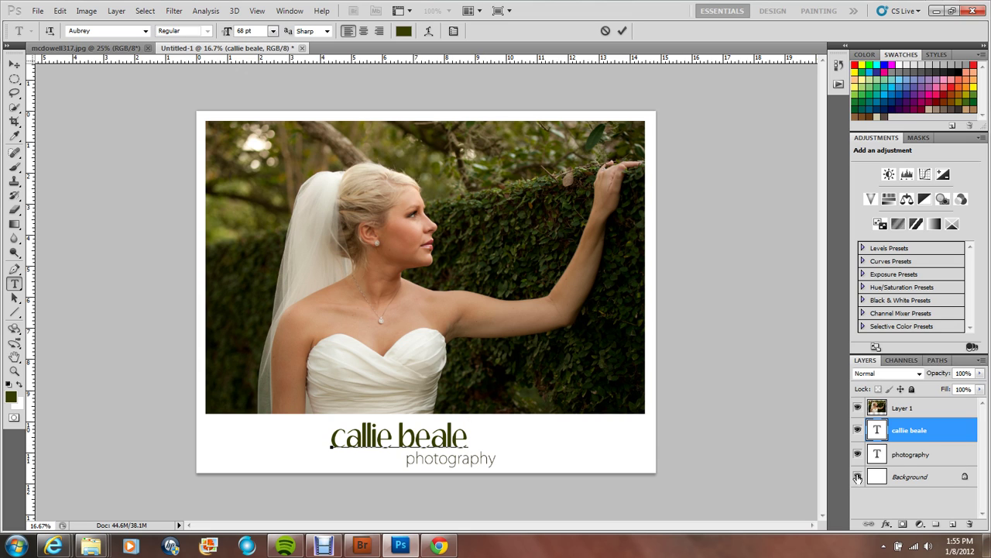
Step: Set the name layer's opacity to 92% and the photography layer's to 90%
left_click(979, 374)
mouse_move(982, 390)
left_mouse_down()
mouse_move(968, 389)
mouse_move(977, 389)
left_mouse_up()
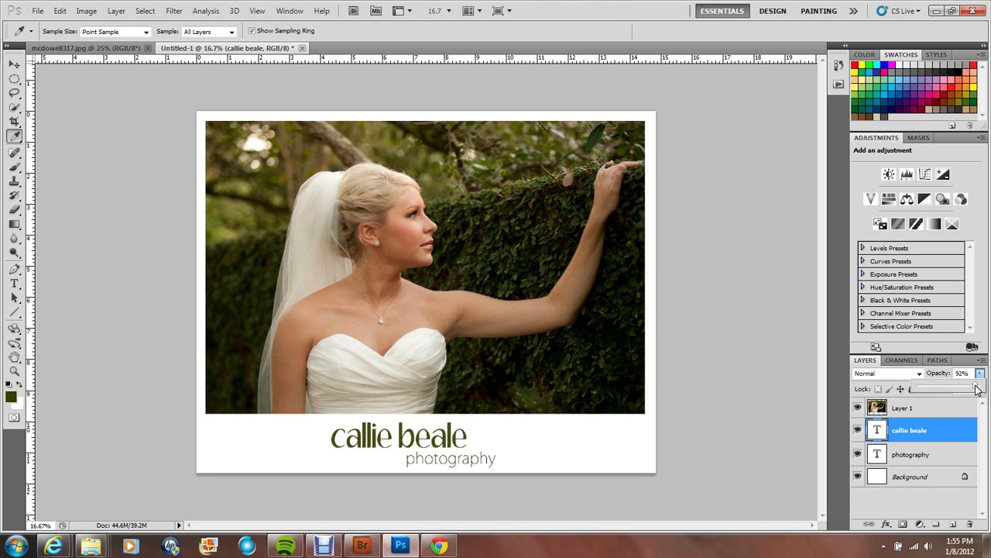
left_click(914, 458)
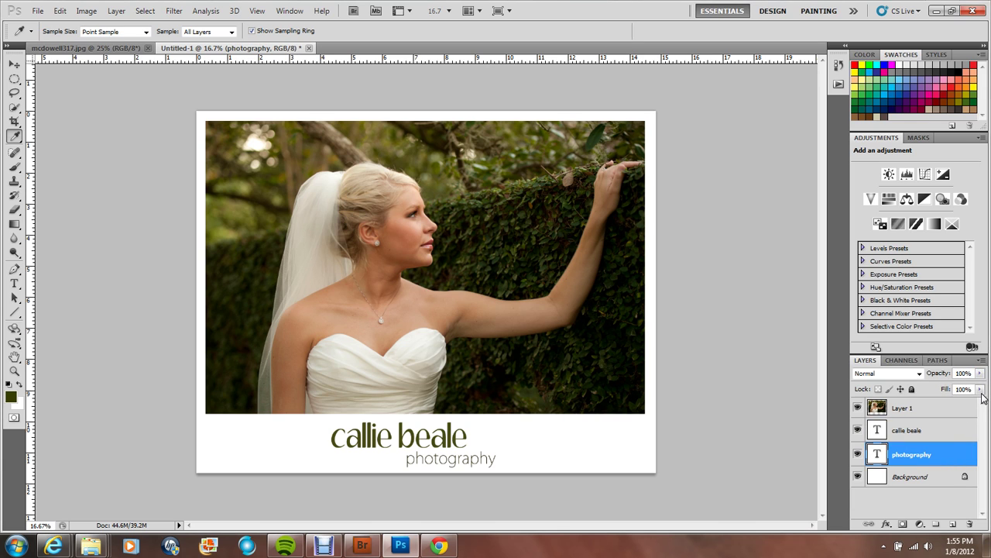
left_click(980, 373)
left_click_drag(981, 389, 976, 389)
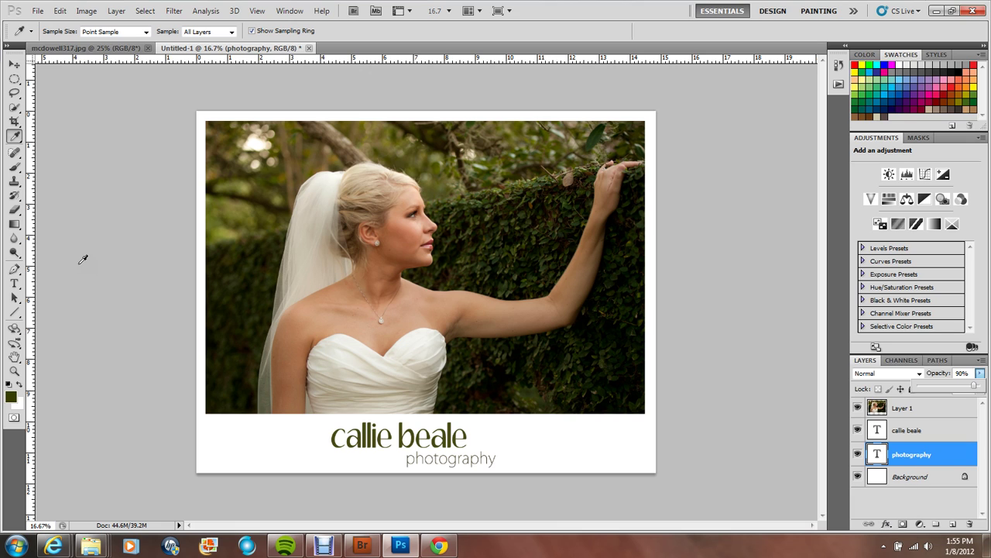
left_click(927, 432)
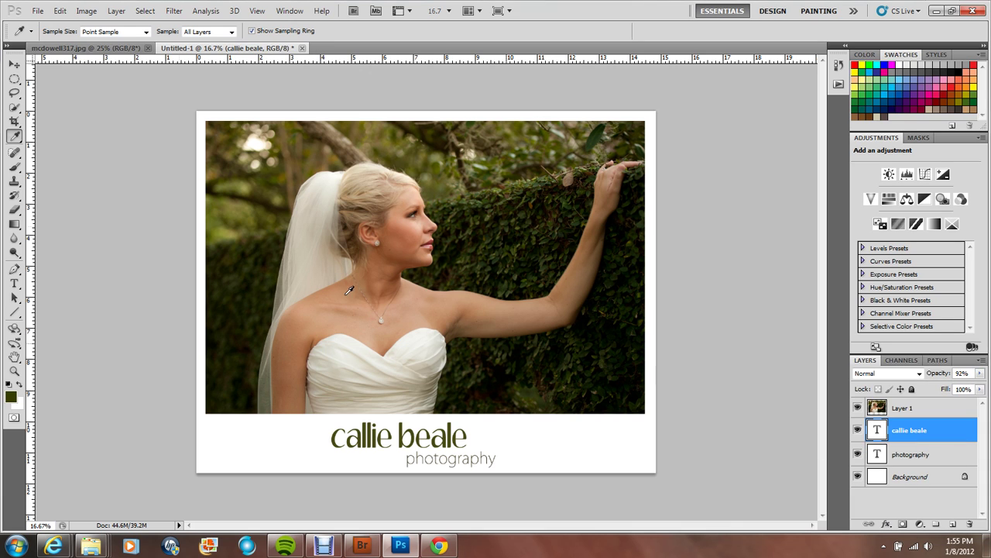
Step: Move the name and photography lines closer together, centred beneath the photo, then deselect layers
left_click(15, 68)
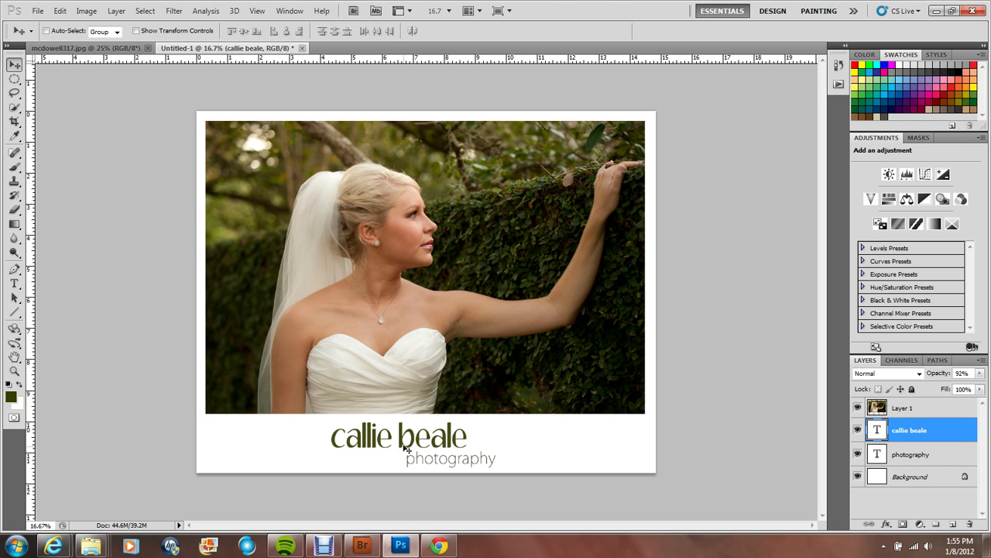
left_click_drag(407, 448, 387, 439)
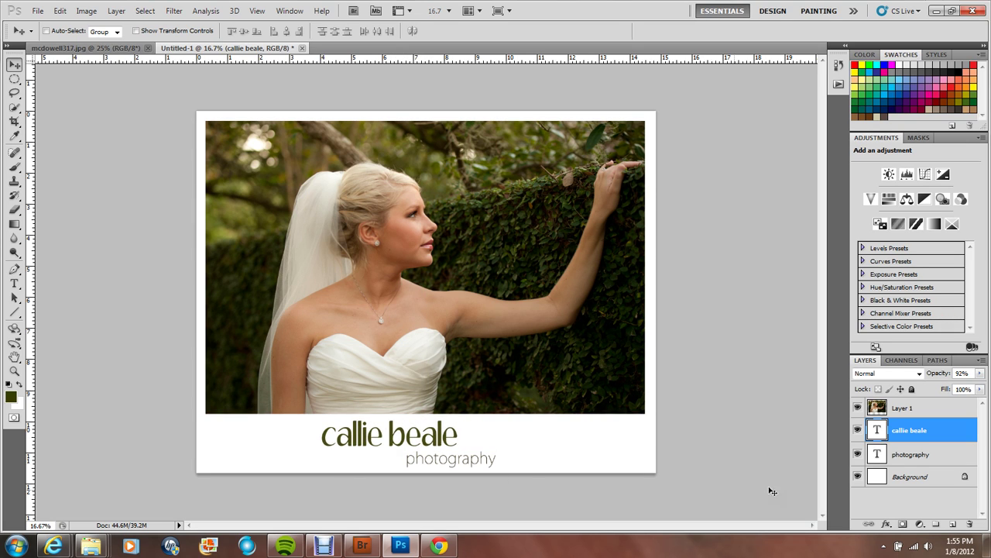
left_click(917, 457)
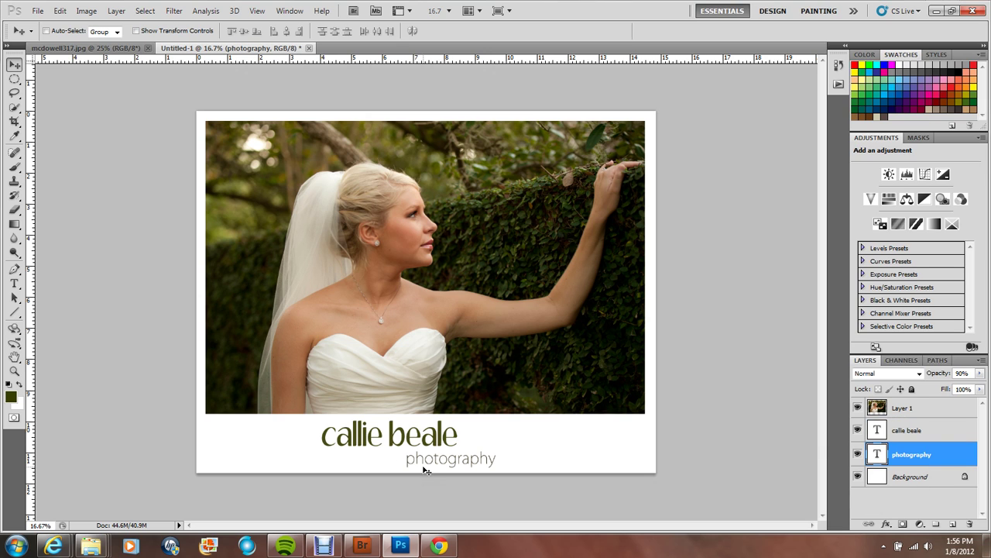
left_click_drag(425, 469, 425, 465)
left_click(936, 439)
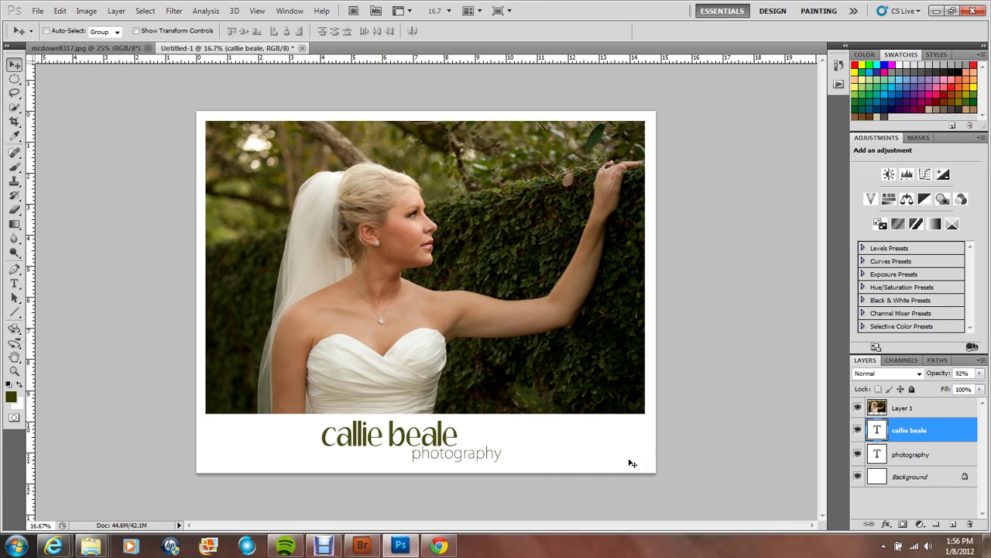
left_click_drag(418, 438, 433, 460)
left_click(922, 460)
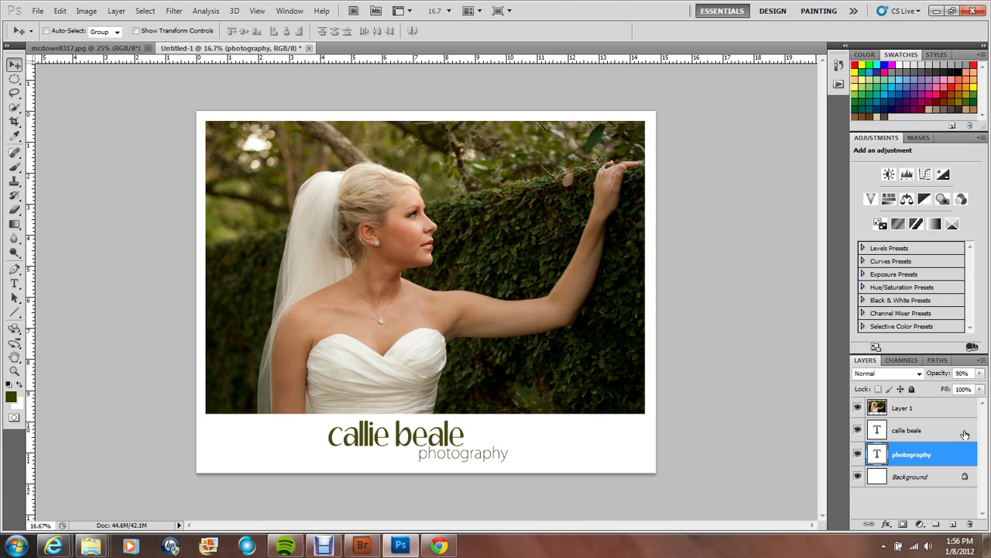
left_click(884, 497)
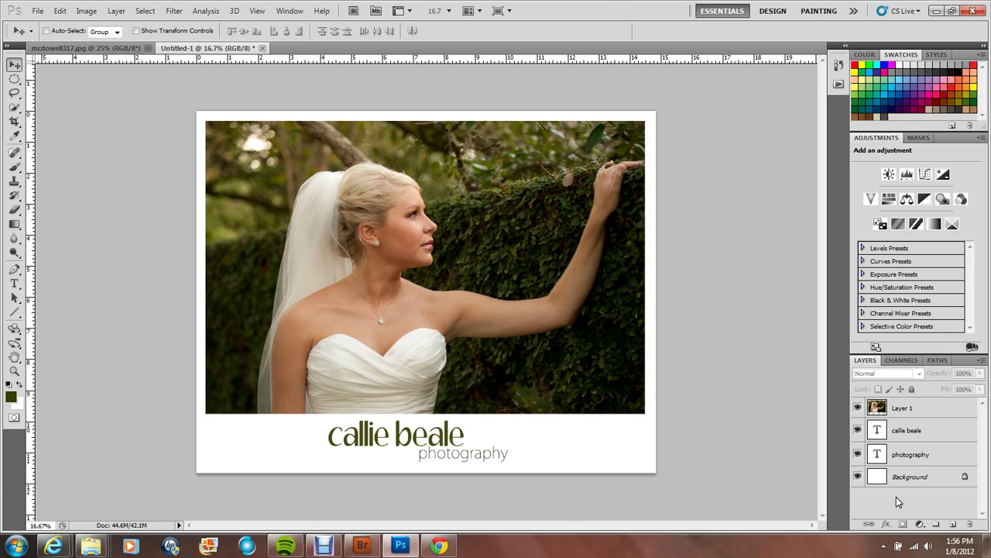
Step: Flatten the image and bring up Save As with JPEG format
key("ctrl+shift+e")
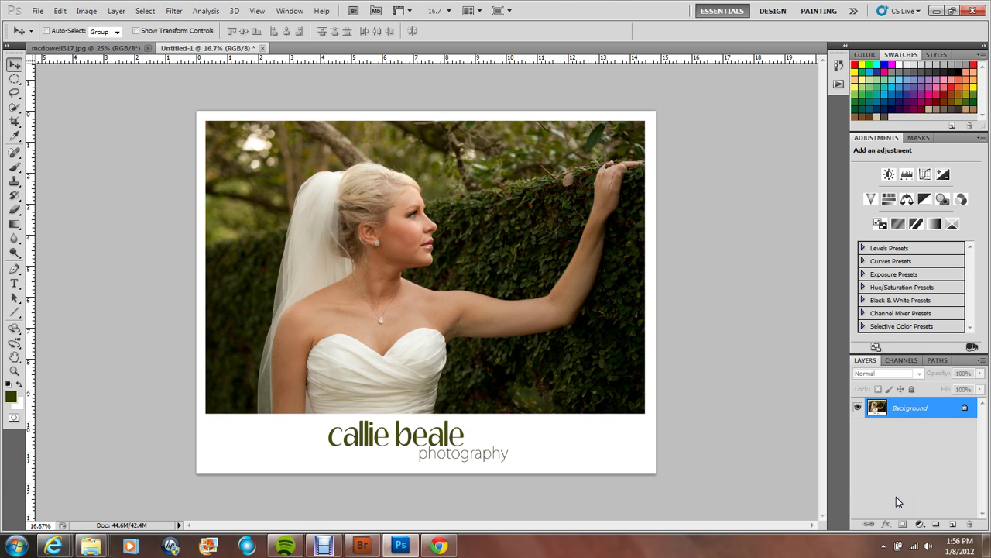
key("ctrl+shift+s")
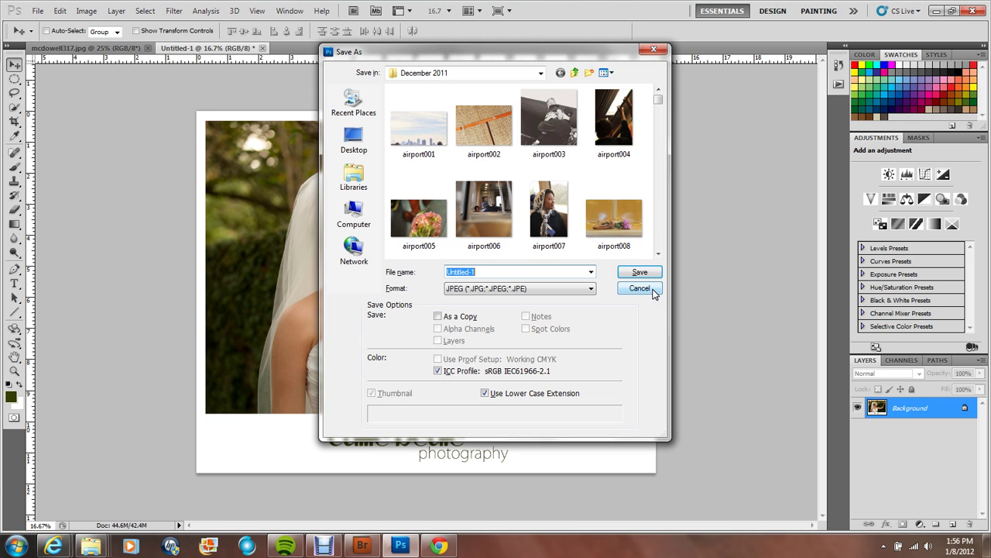
Step: Cancel both the Save As dialog and the close prompt, keeping the flattened Untitled-1 open and unsaved
left_click(655, 292)
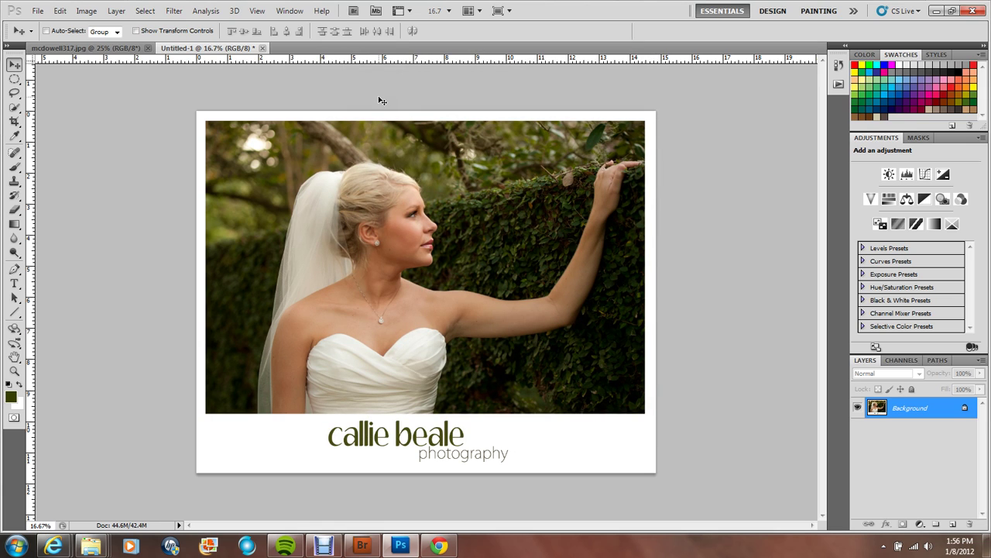
left_click(263, 48)
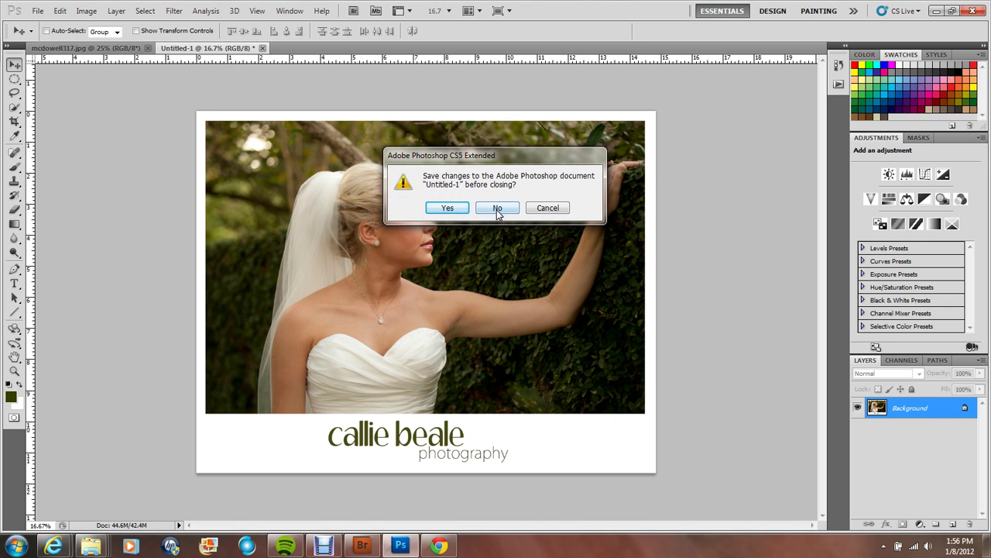
left_click(564, 209)
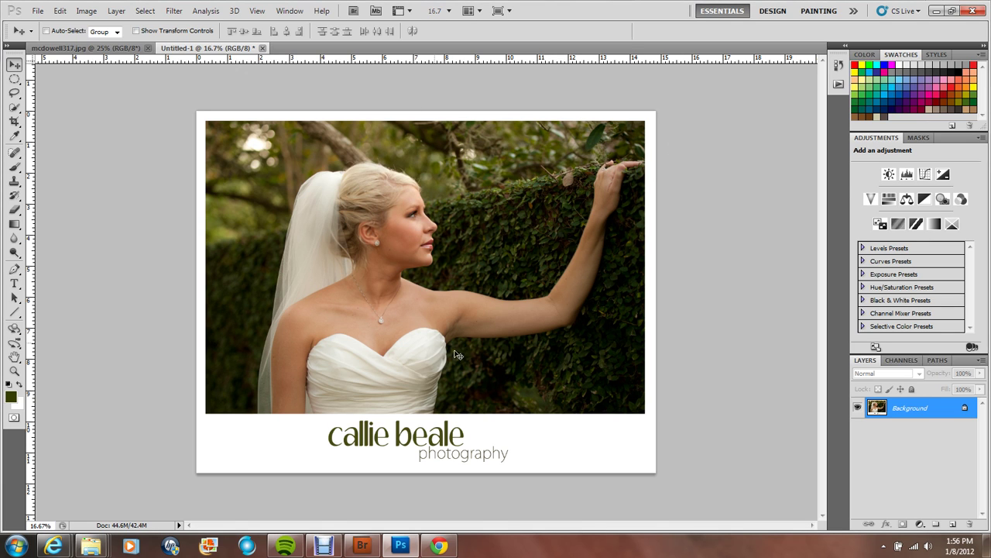
mouse_move(417, 538)
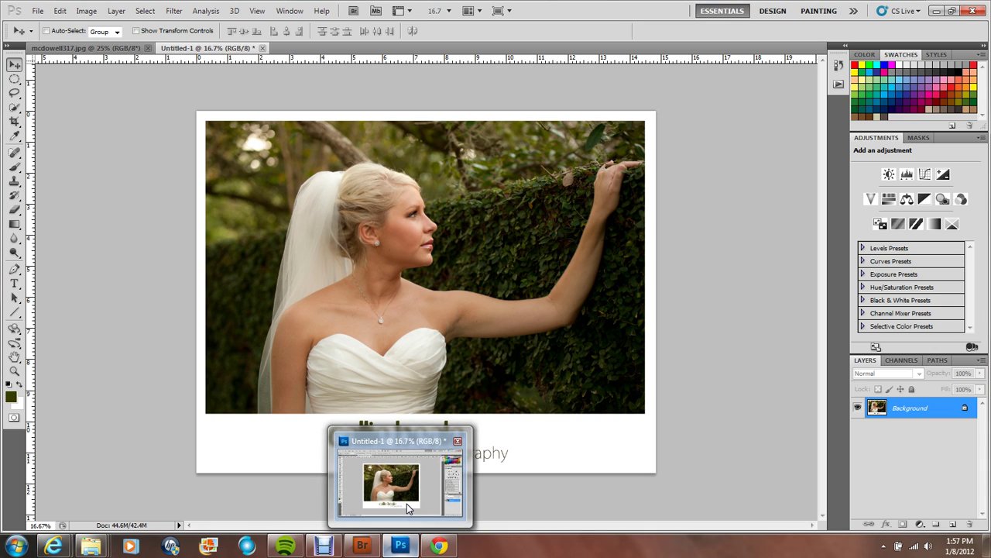
left_click(407, 504)
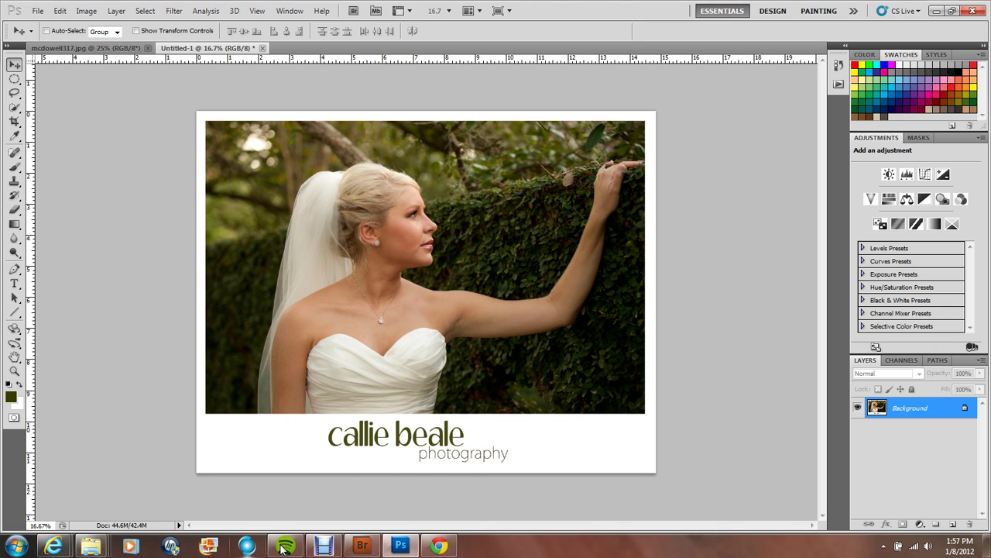